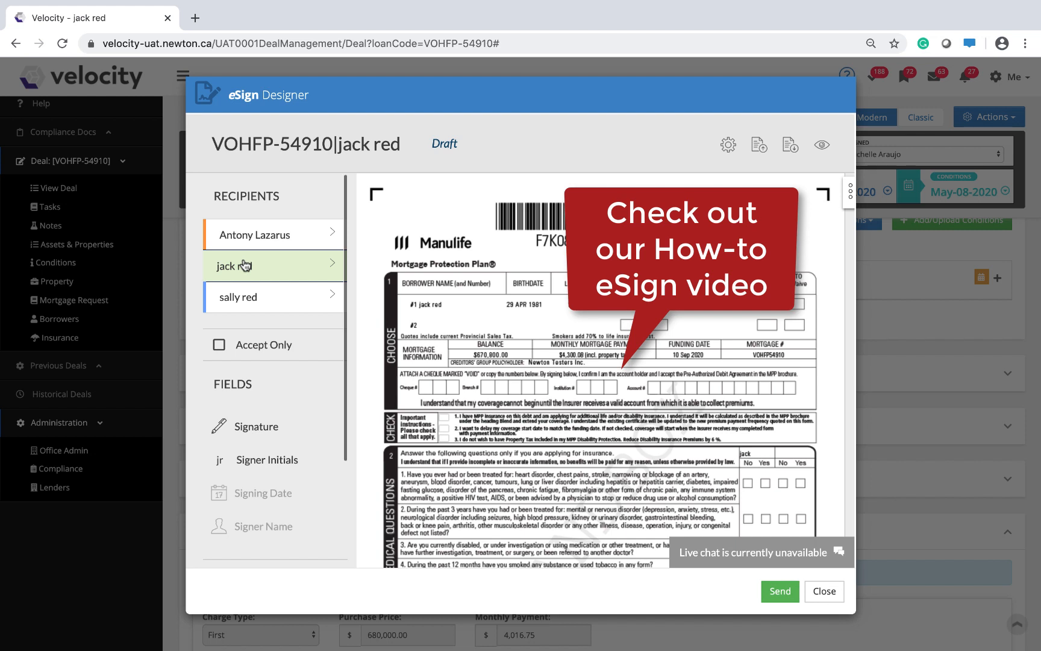
Select the primary borrower as recipient and add a signature field and a signing date field for them.
left_click(253, 234)
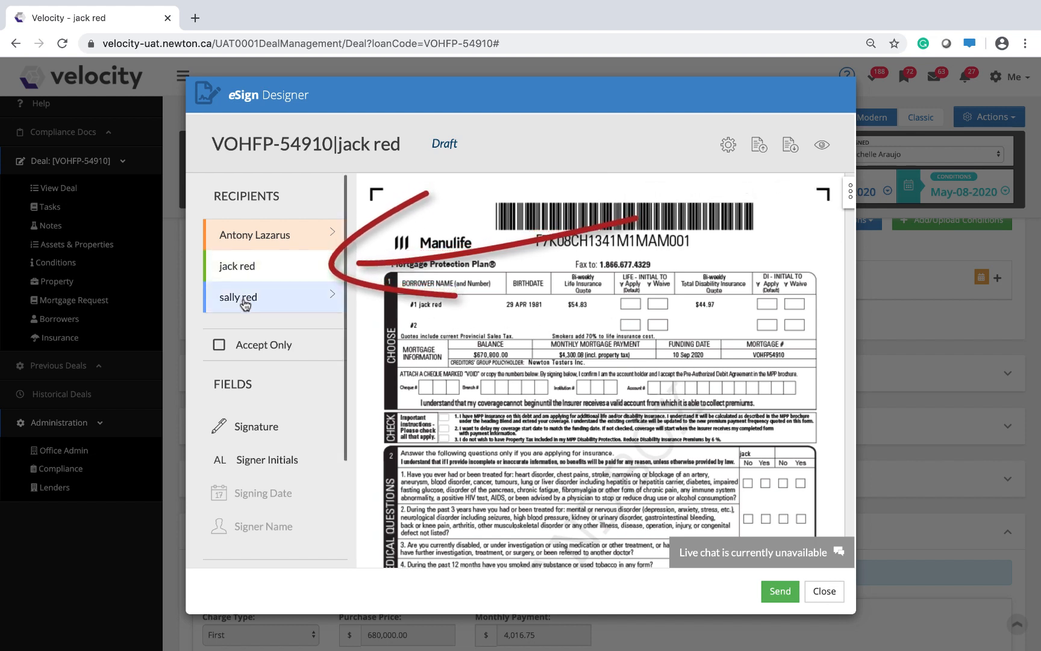
left_click(243, 265)
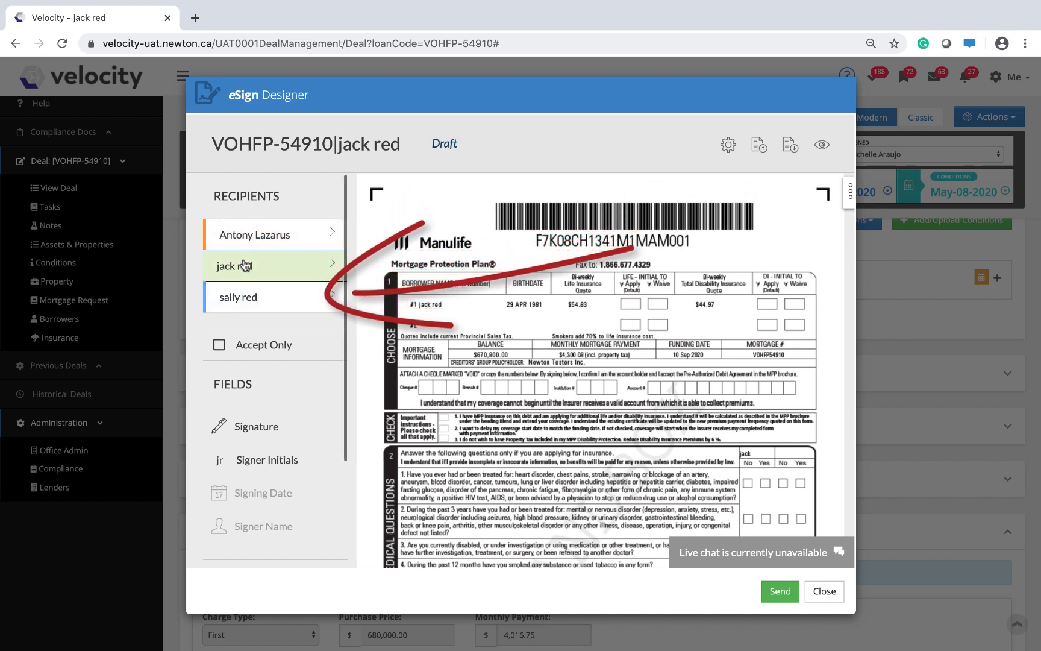
left_click(262, 296)
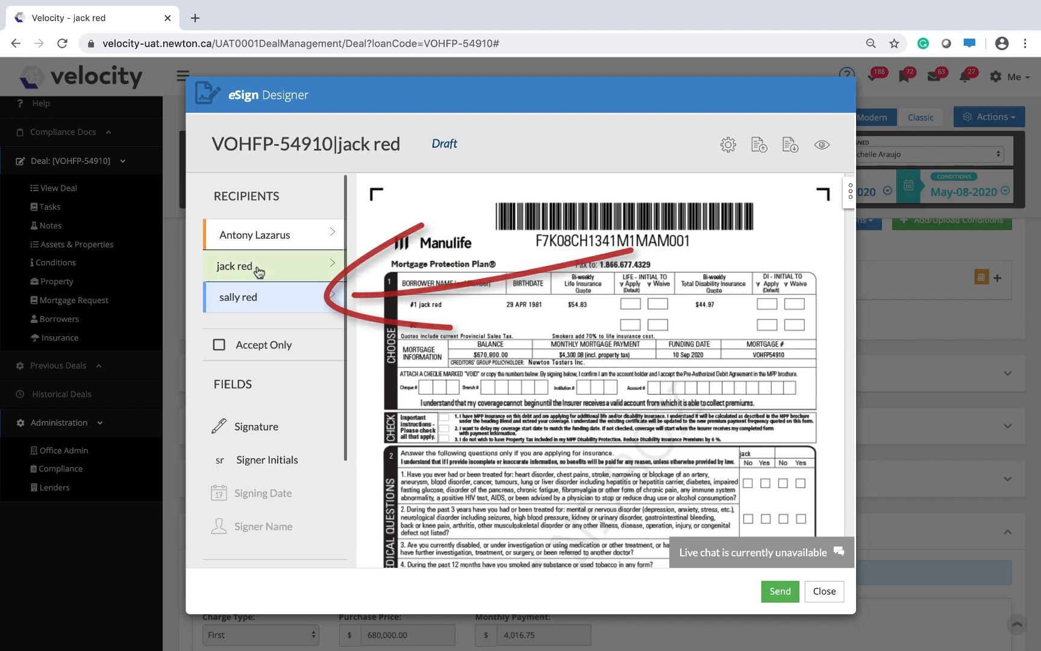
left_click(259, 270)
scroll(257, 301, "down", 1)
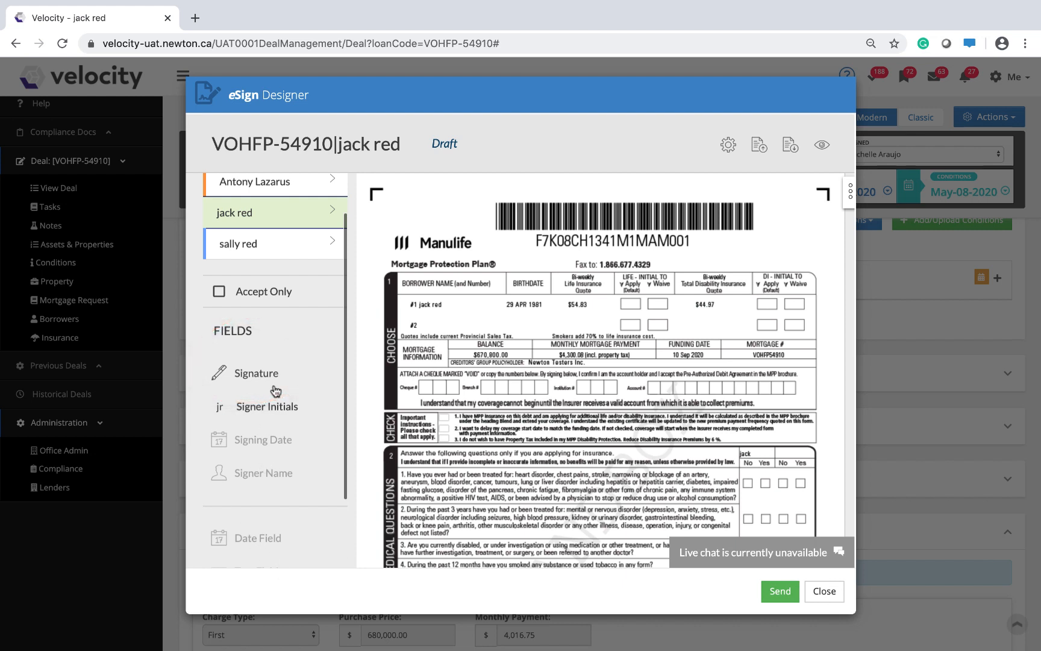
left_click(250, 374)
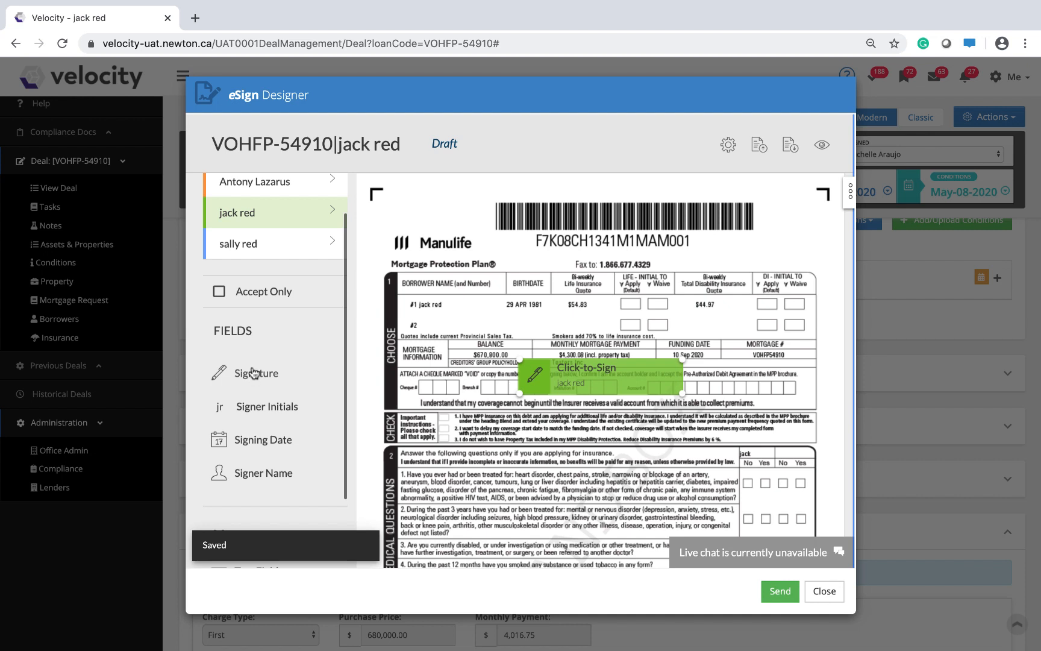
left_click(258, 445)
Add four radio fields for the primary borrower to the first page of the mortgage protection form.
scroll(259, 445, "down", 3)
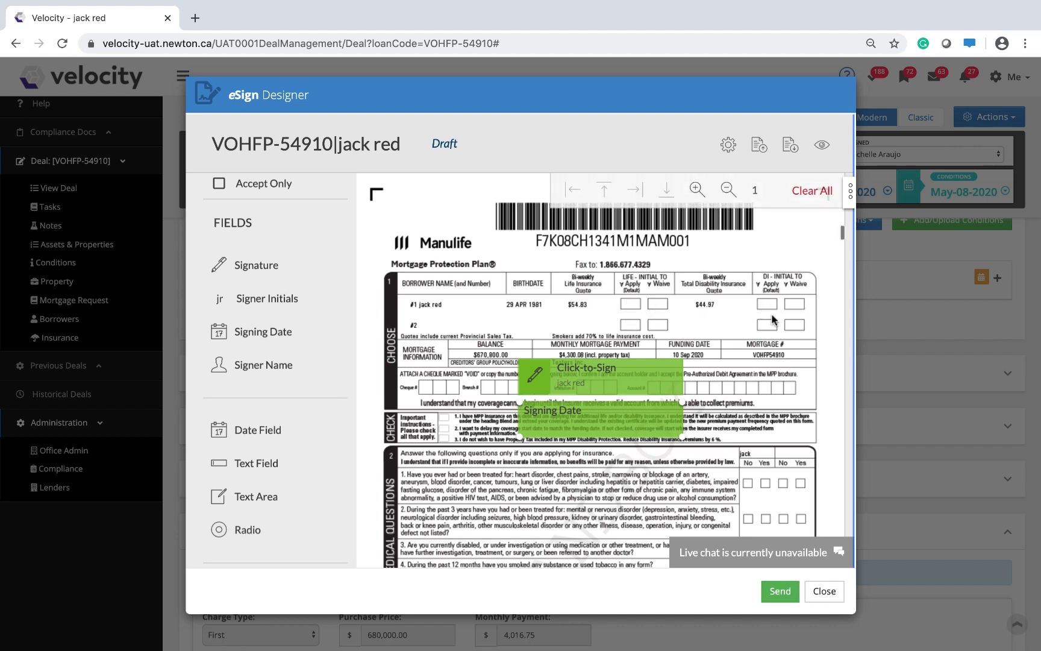
left_click(237, 529)
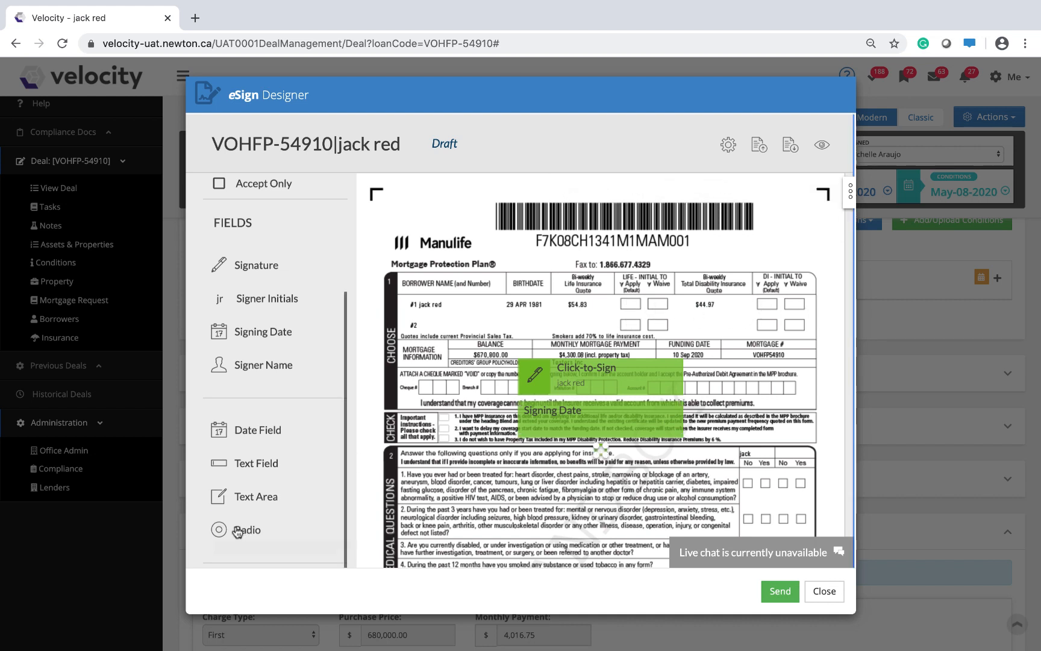
left_click(237, 529)
left_click(237, 529)
left_click(237, 530)
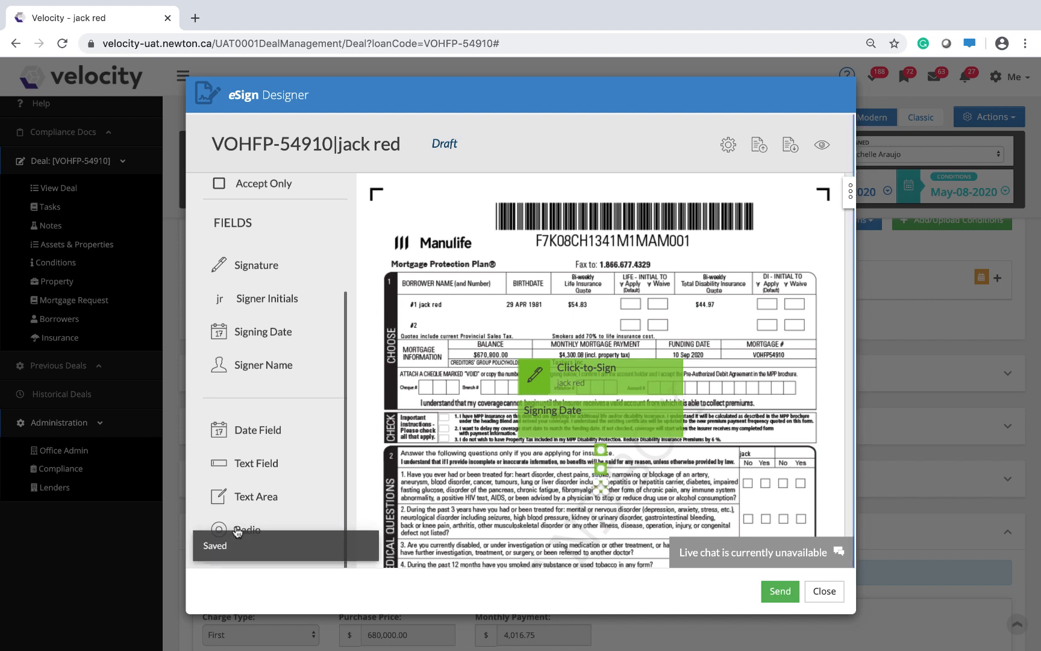
left_click(238, 530)
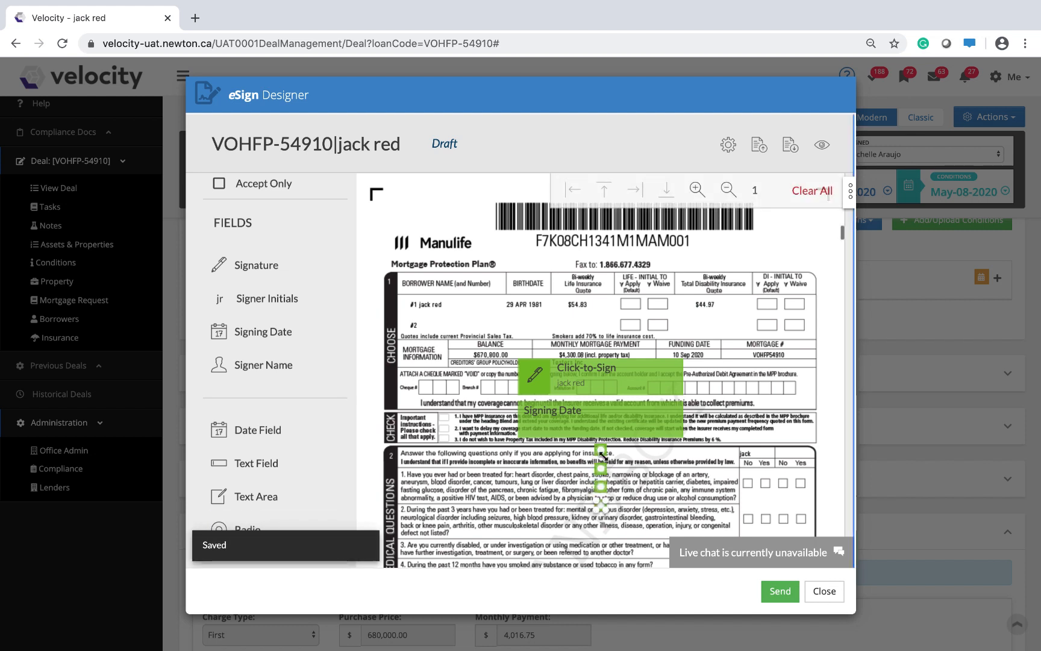
Place the four radio fields on the Life Apply, Life Waive, DI Apply and DI Waive boxes in borrower row #1.
left_click_drag(601, 449, 633, 301)
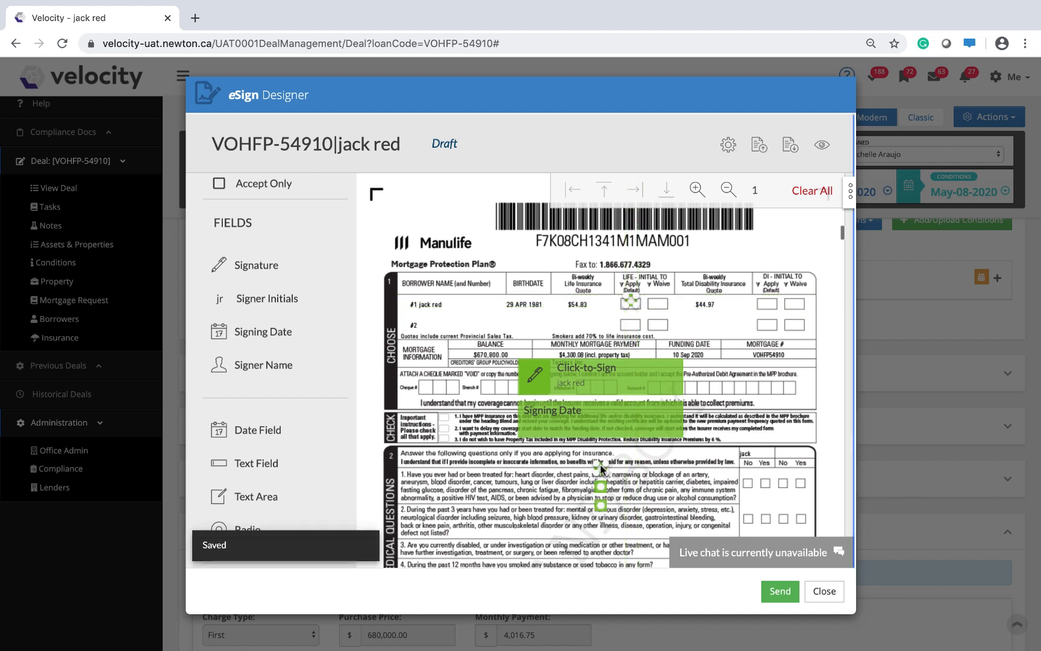
left_click_drag(601, 474, 658, 303)
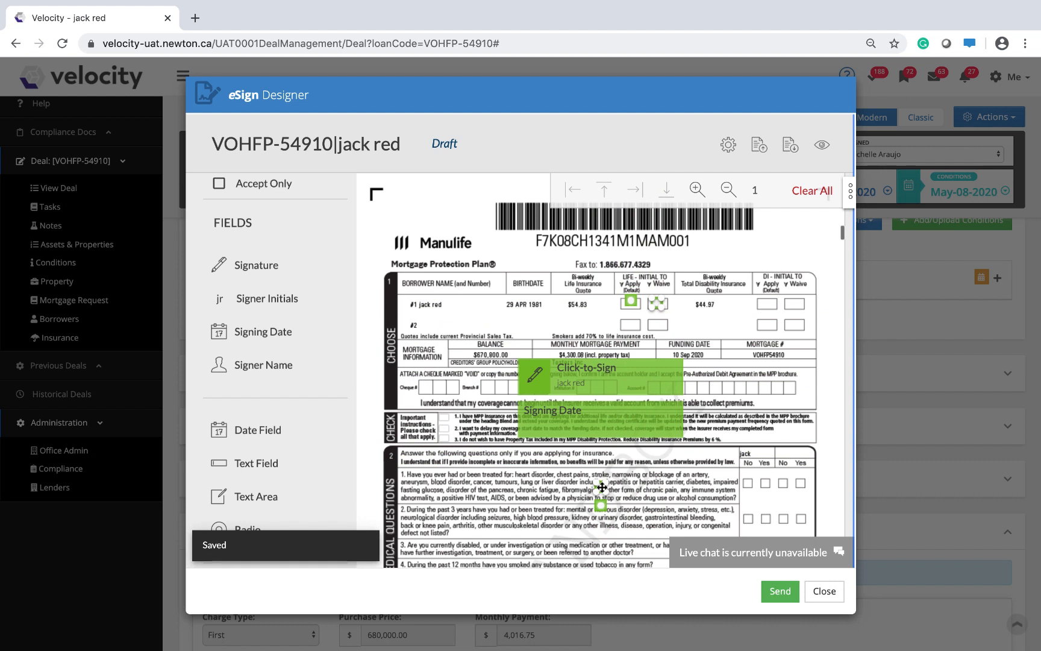
left_click_drag(601, 486, 767, 303)
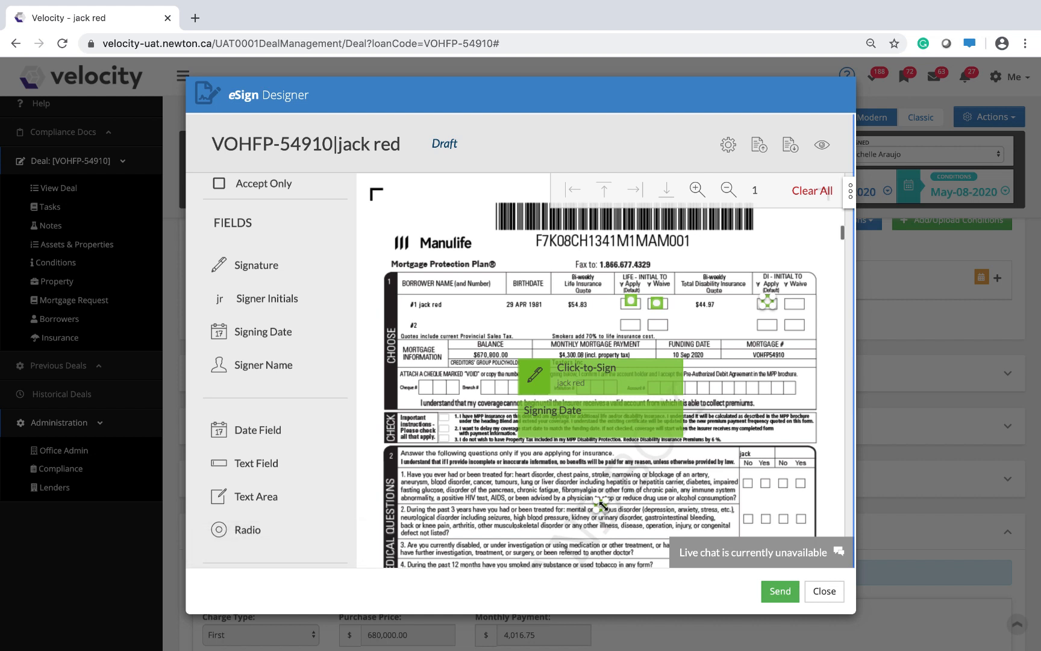
left_click_drag(601, 503, 791, 304)
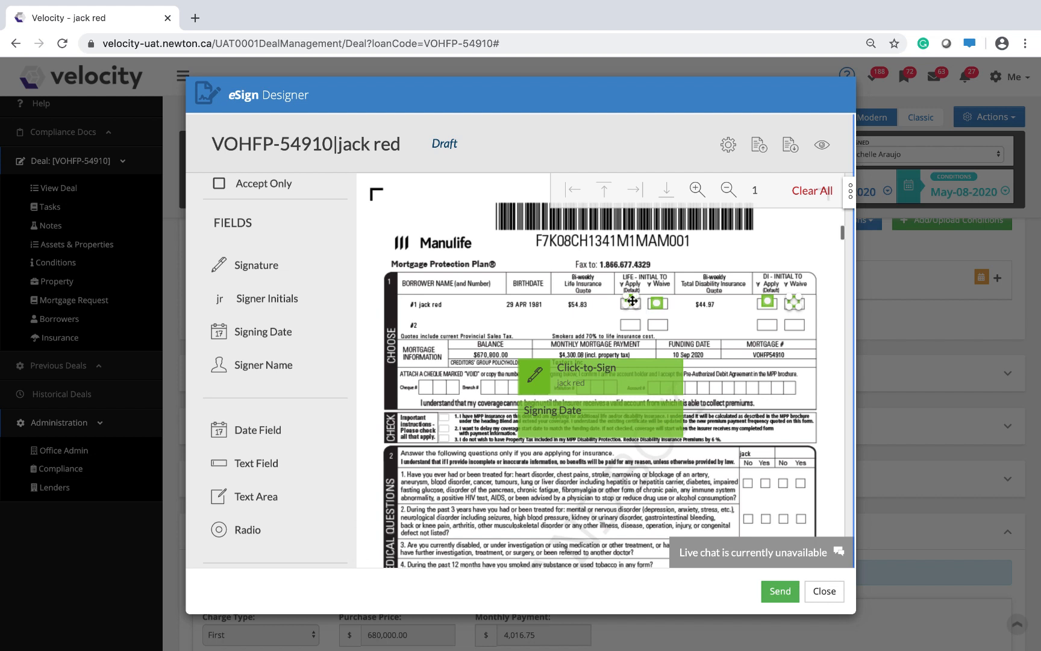
left_click_drag(630, 302, 631, 303)
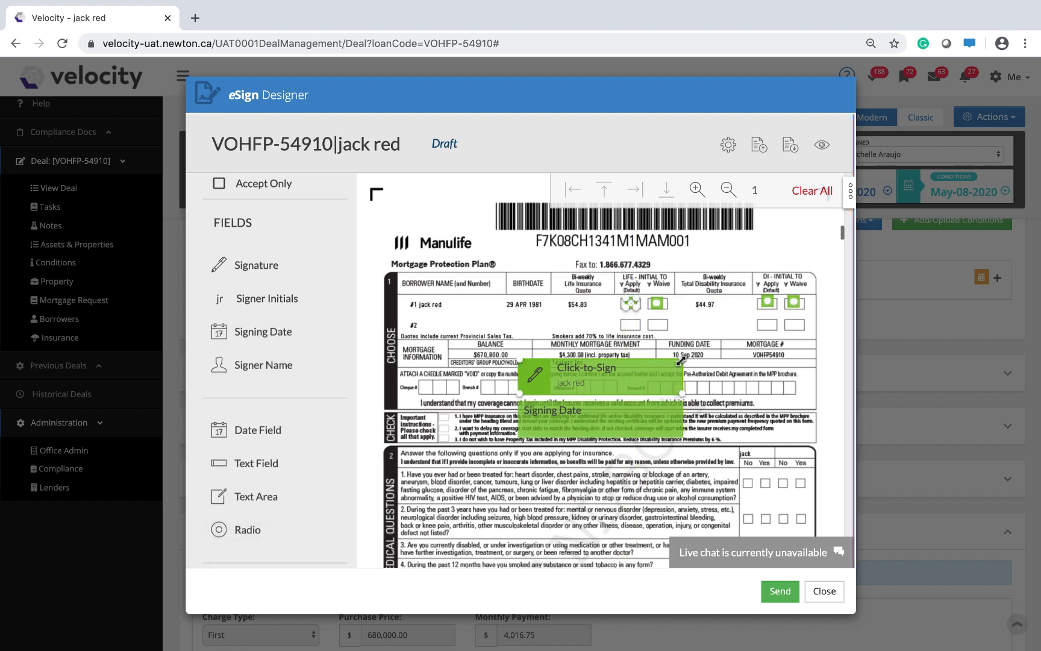
Shrink the signature and signing date fields and place them on the primary borrower's signature line and date box in section 3.
left_click_drag(680, 360, 614, 381)
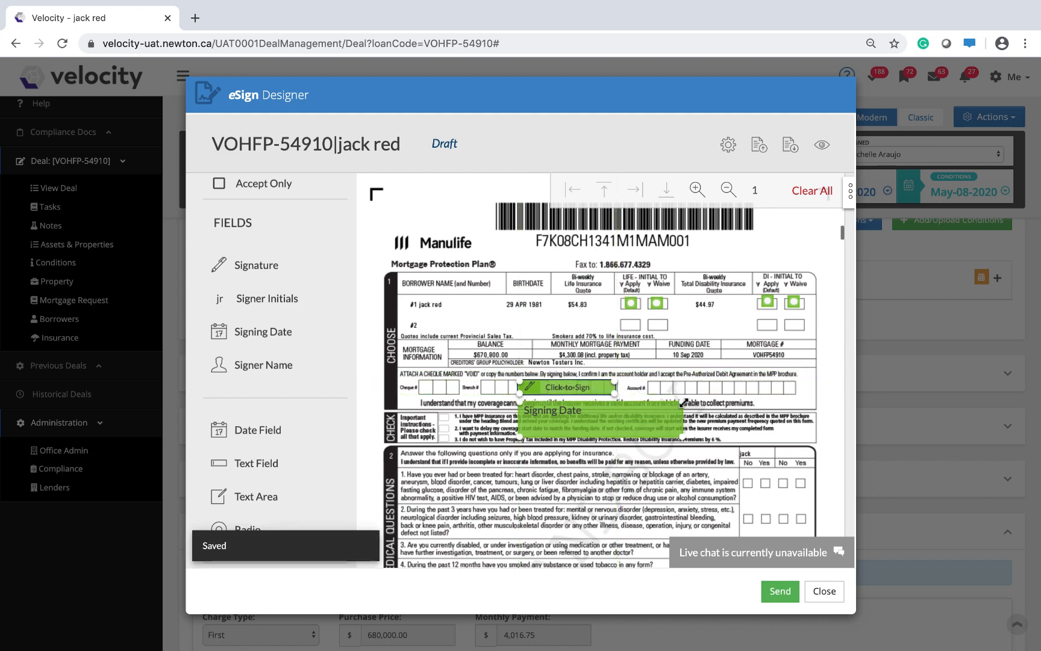
left_click_drag(682, 401, 604, 424)
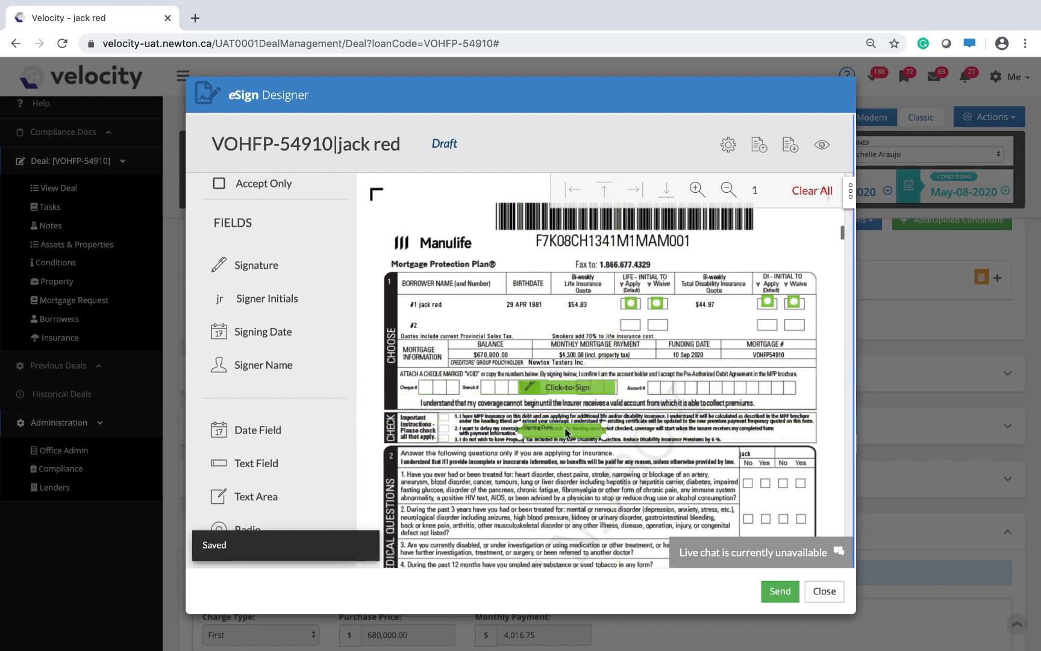
scroll(732, 424, "down", 5)
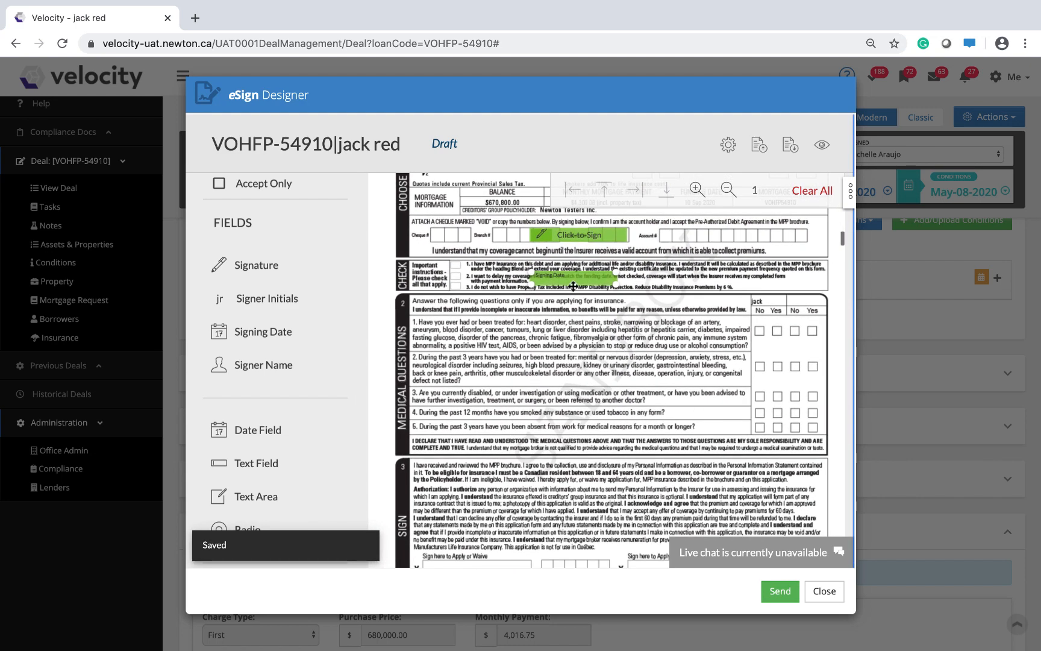
left_click_drag(573, 287, 576, 561)
left_click(569, 232)
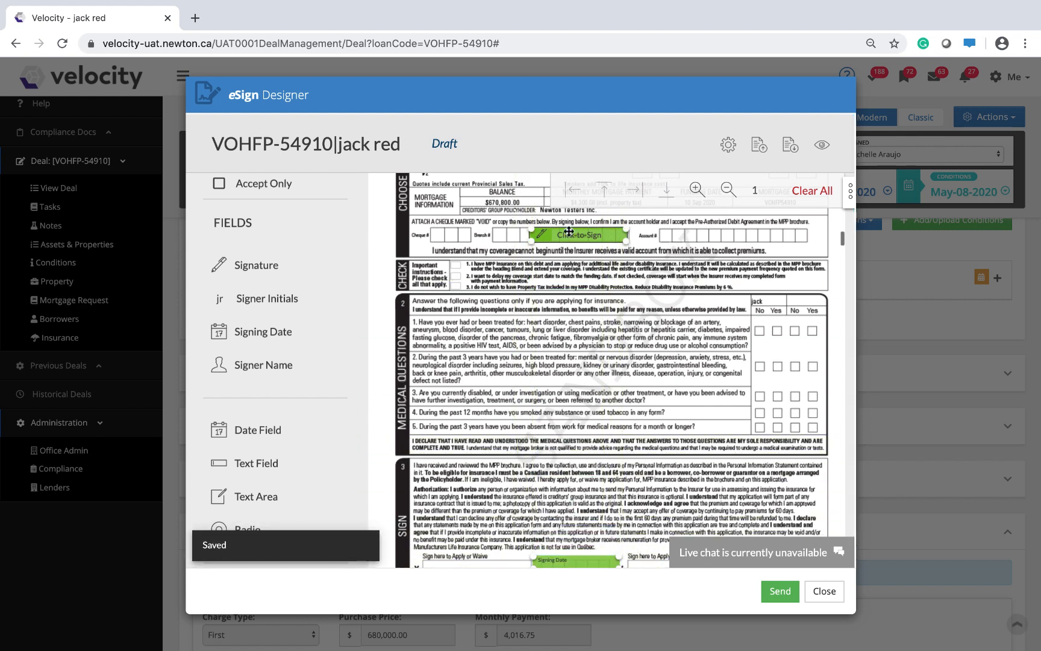
left_click_drag(569, 231, 467, 558)
scroll(591, 439, "down", 1)
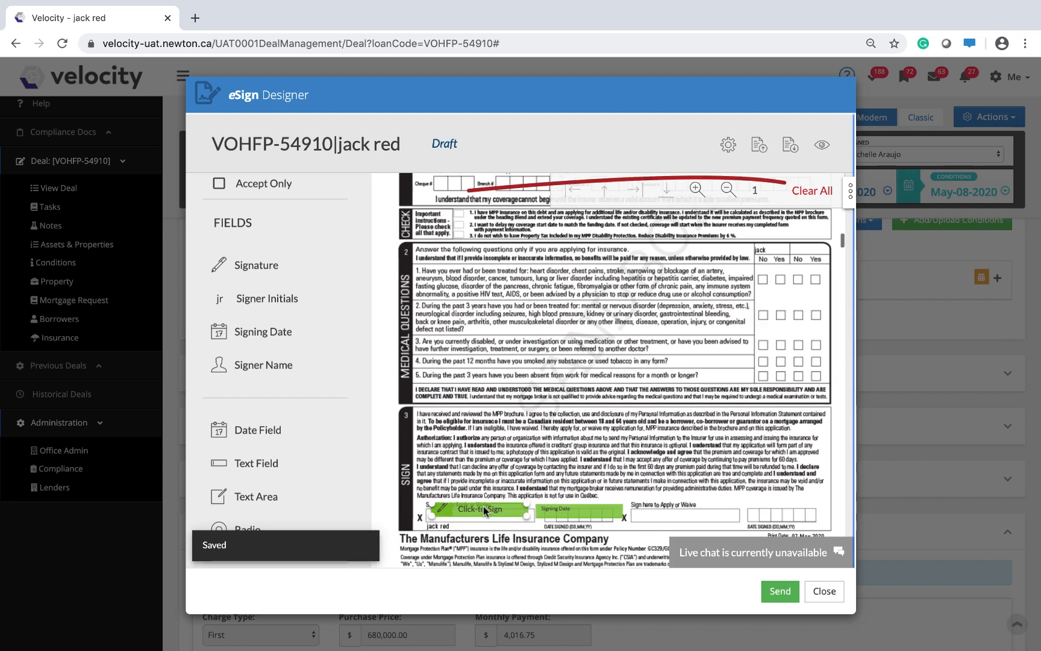
Open the signature field's settings and set its signature type to Capture signature.
left_click(850, 196)
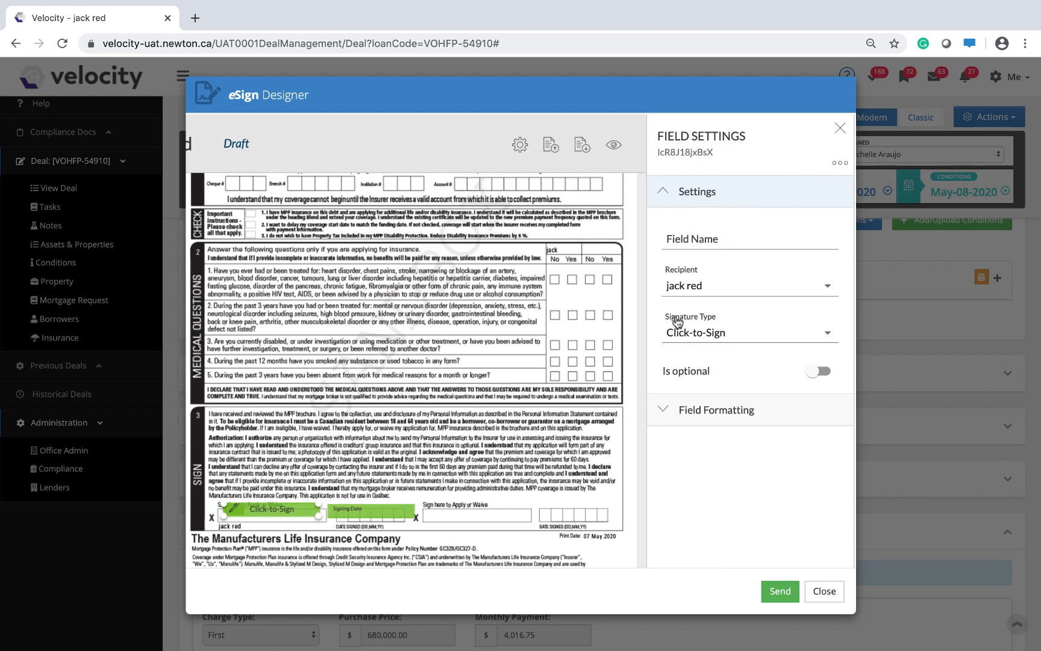
left_click(699, 336)
key("Escape")
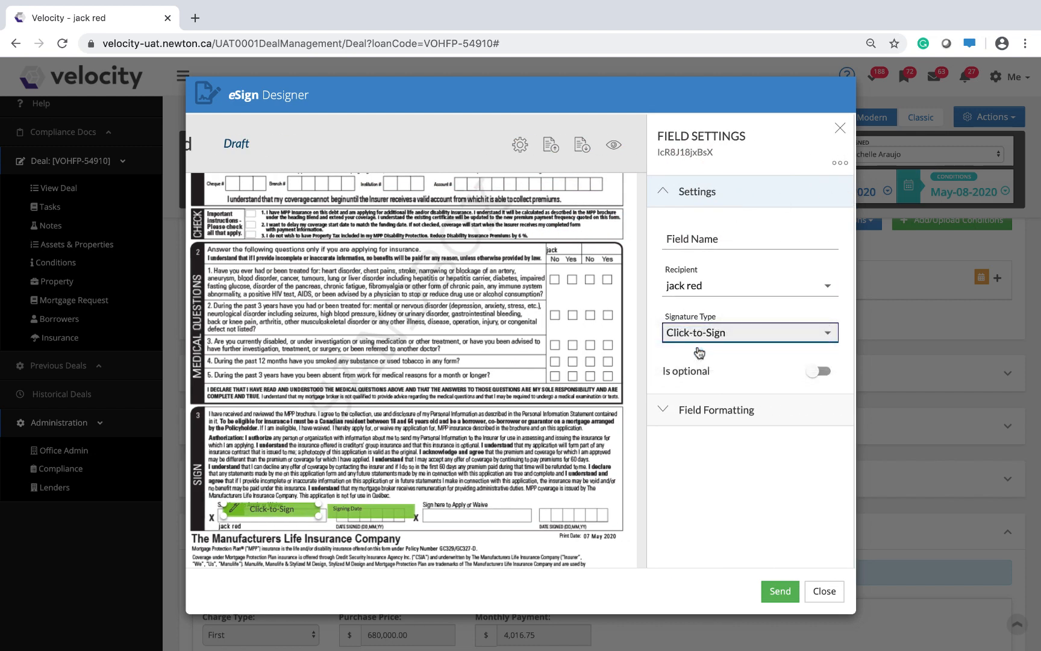
key("Down")
Review the Life Apply radio's settings and make the Life Waive radio required in borrower row #1.
scroll(408, 407, "up", 3)
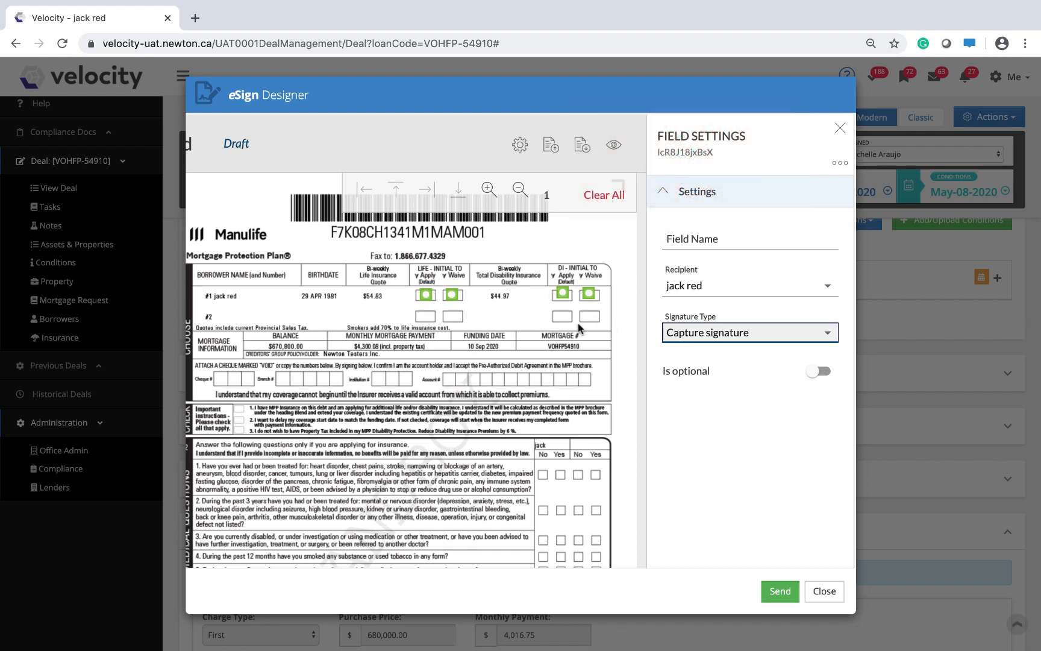
left_click(426, 296)
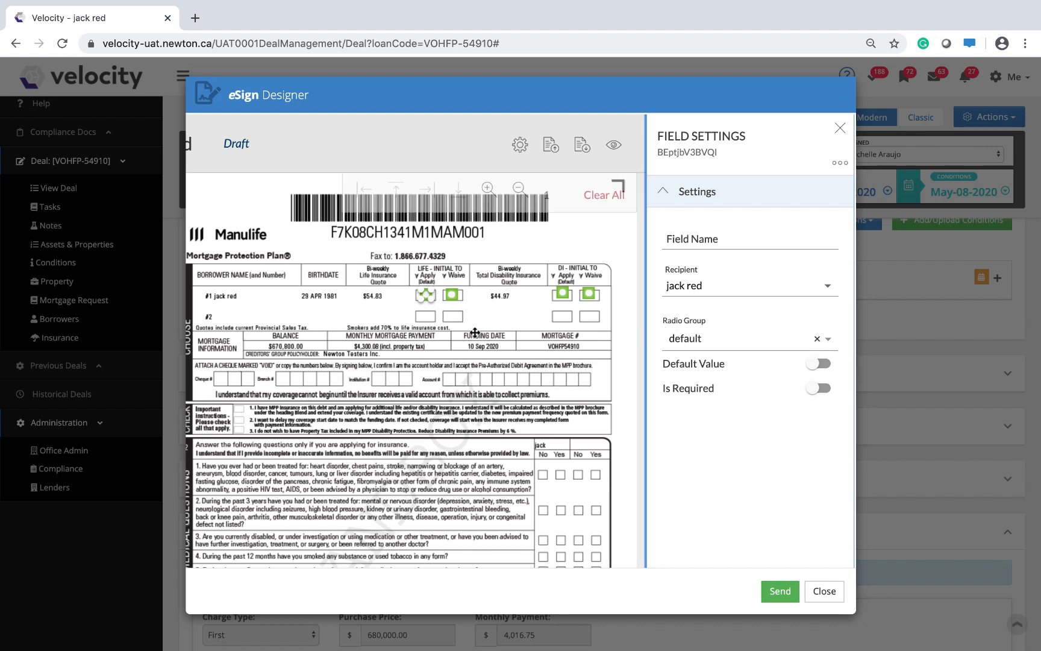
left_click(452, 294)
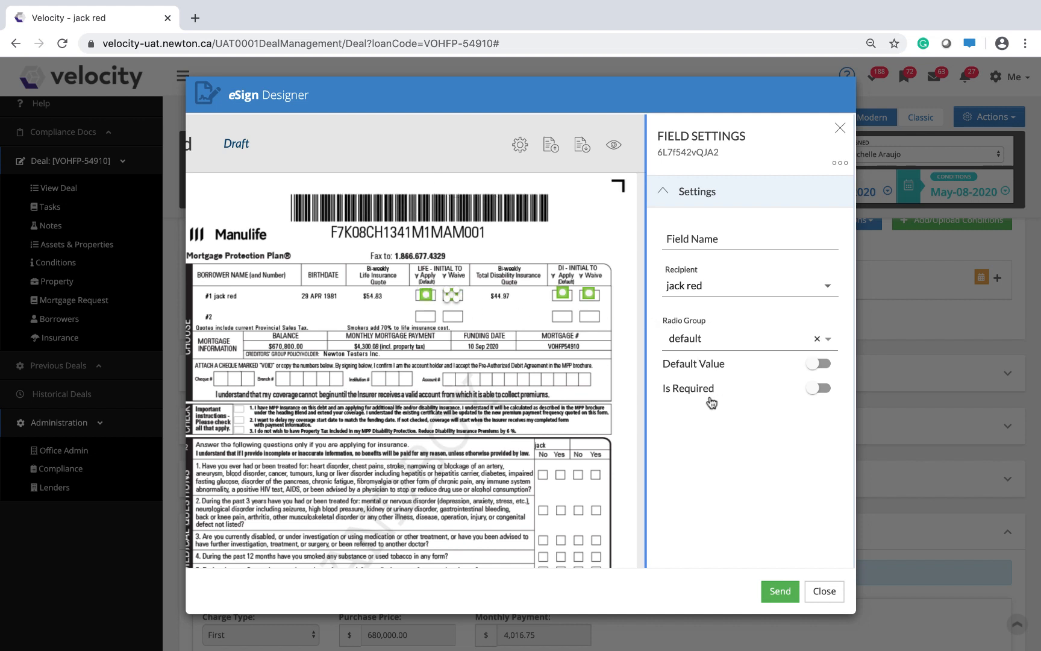
left_click(821, 389)
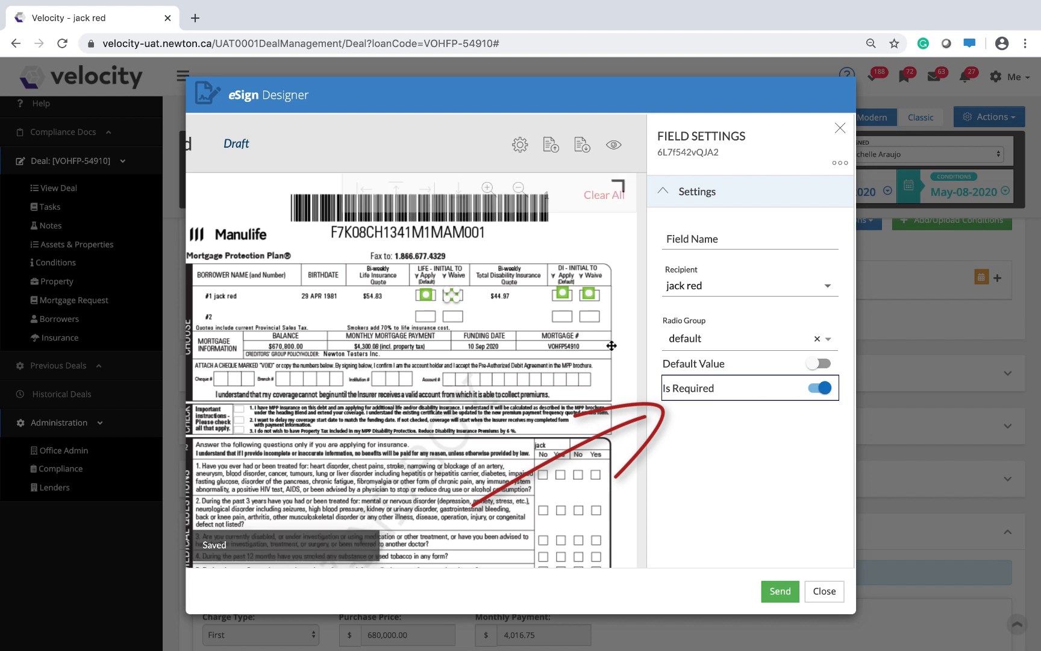
Create a radio group named Dis for the DI Apply radio and assign the DI Waive radio to it as well.
left_click(562, 294)
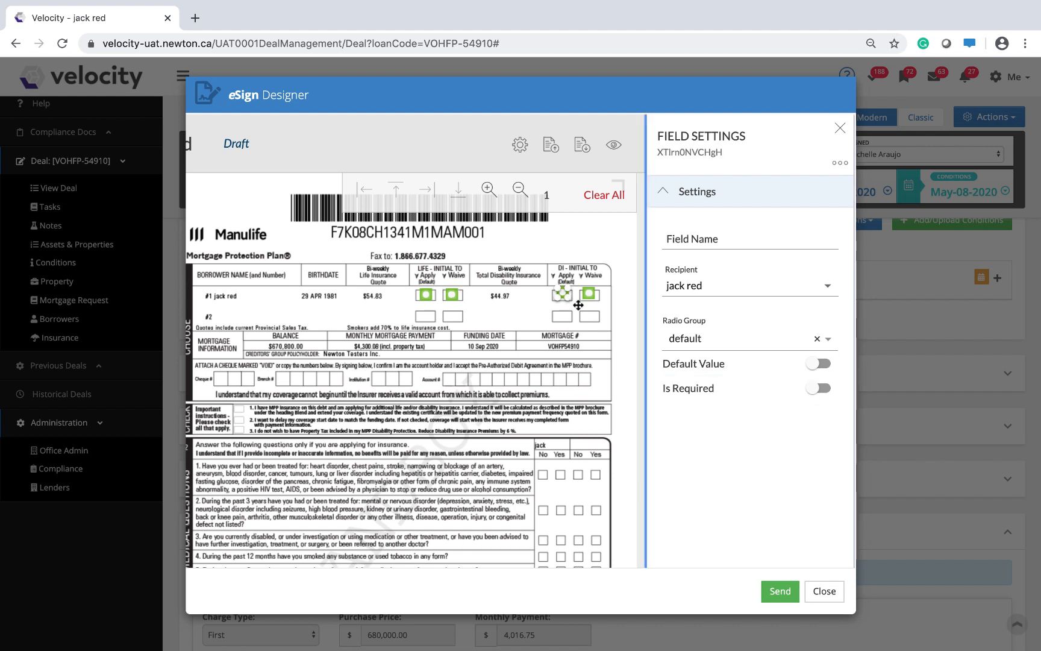
left_click(701, 339)
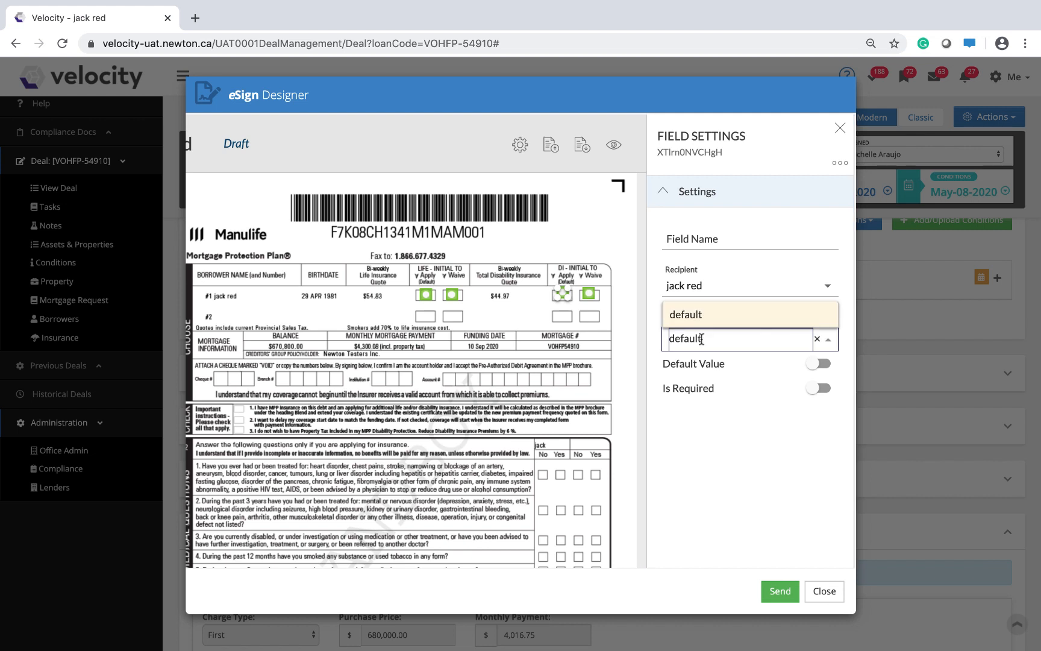
type("Dis")
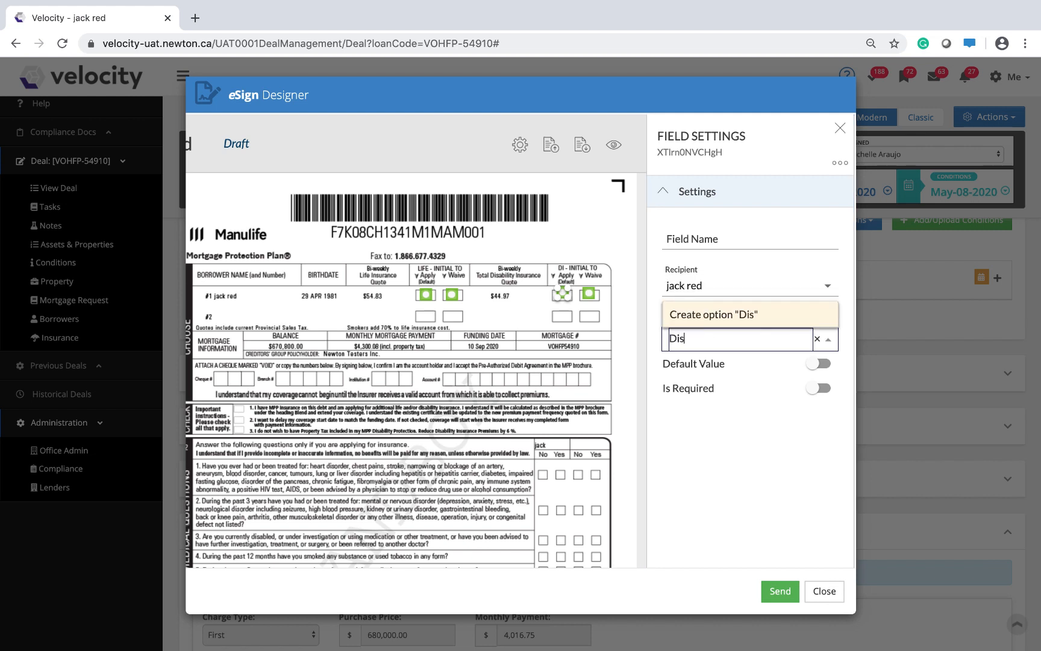
key("Return")
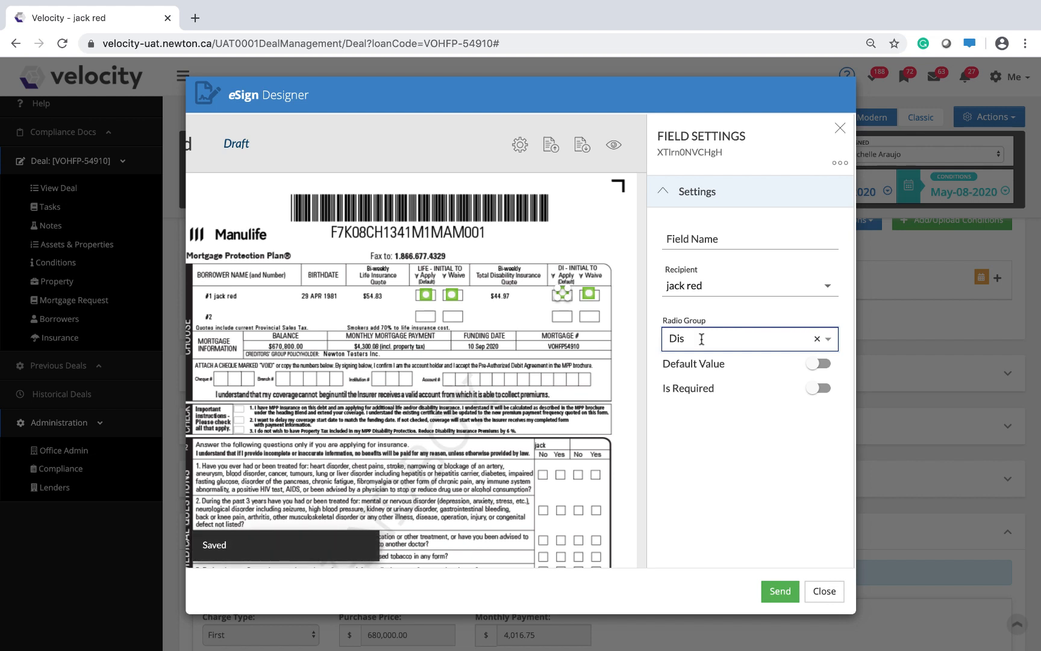
left_click(589, 295)
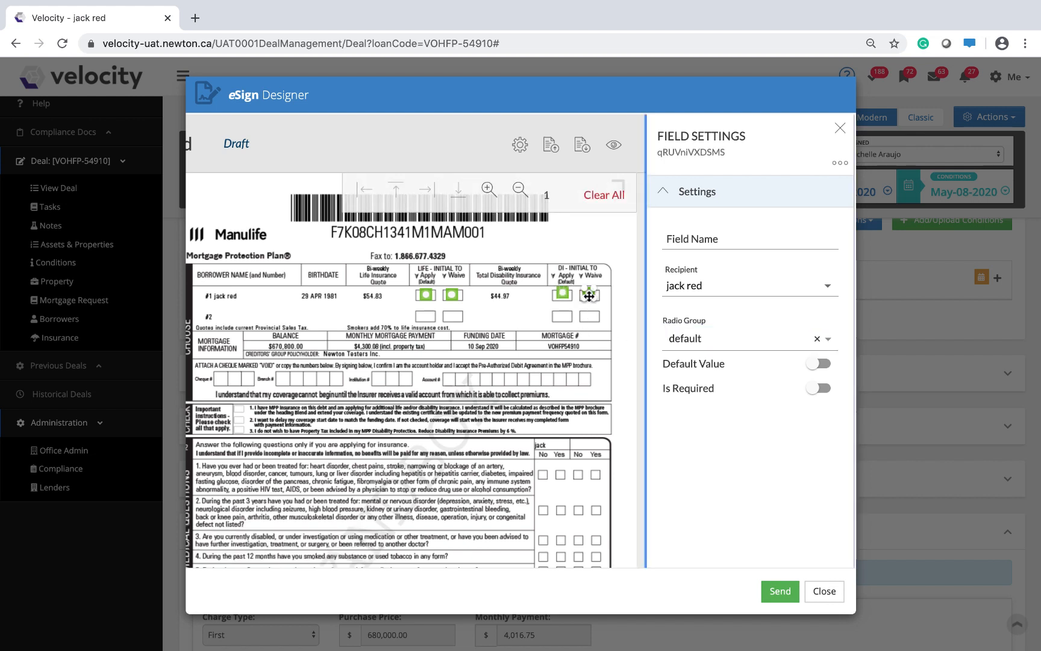
left_click(680, 340)
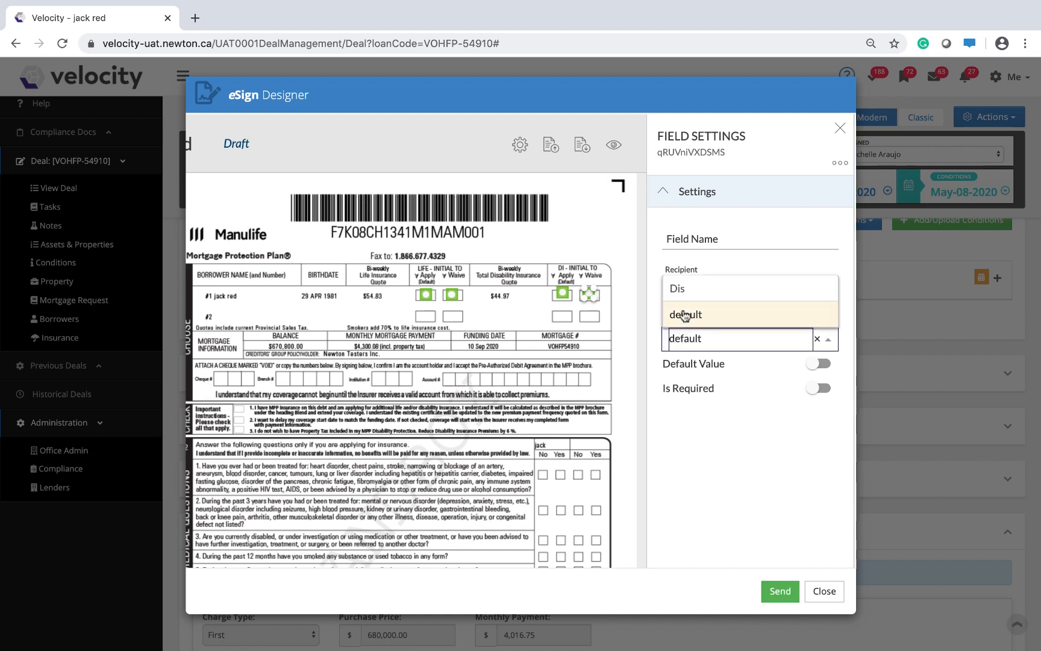
left_click(680, 288)
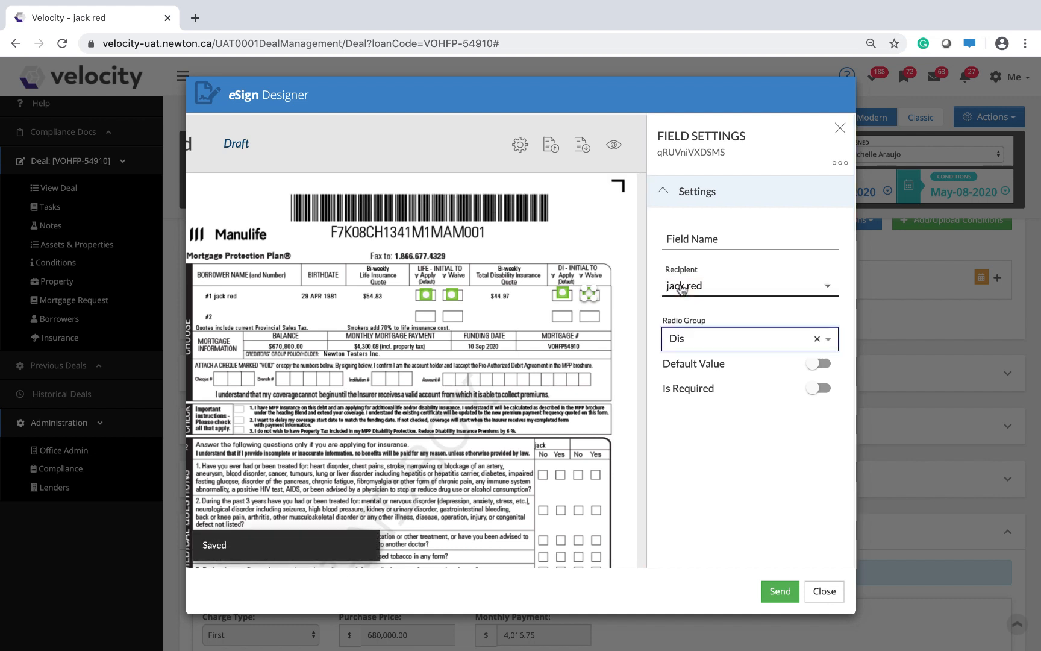
Check the DI Apply radio's group and make the DI Waive radio required.
left_click(562, 294)
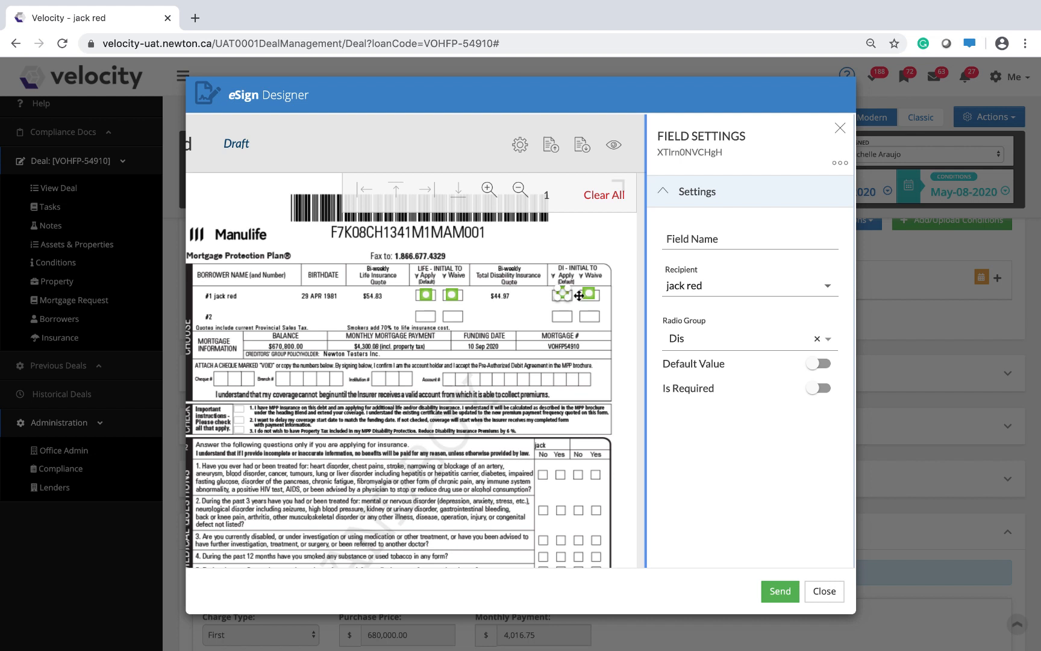
left_click(587, 294)
left_click(817, 389)
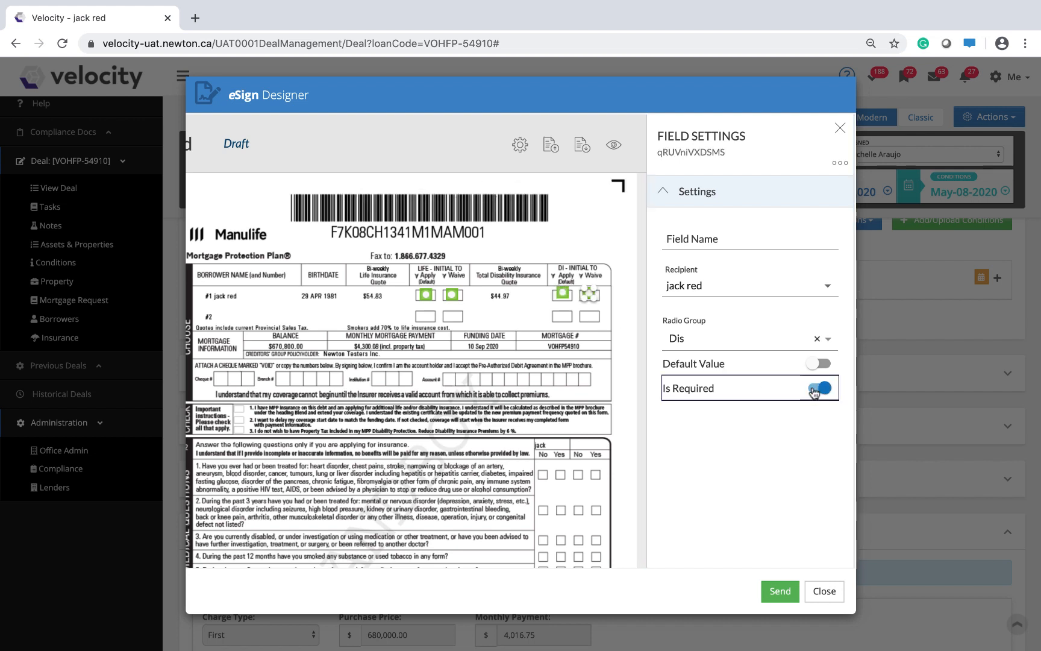
Check the radio group and required setting of each Life and DI radio in borrower row #1, closing the field settings when done.
left_click(425, 294)
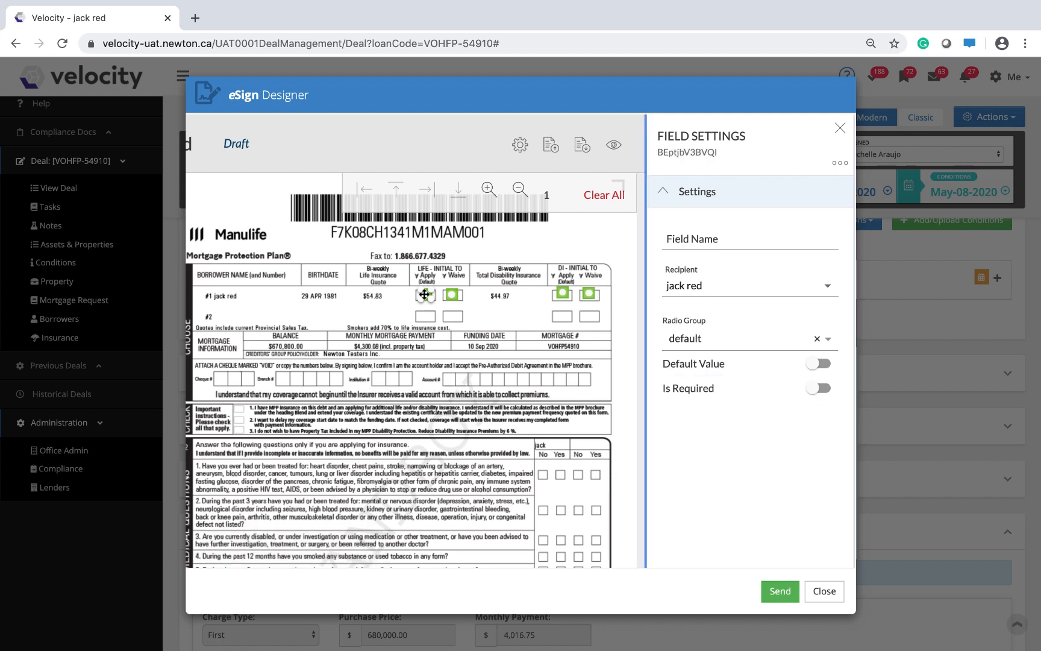
left_click(453, 294)
left_click(819, 388)
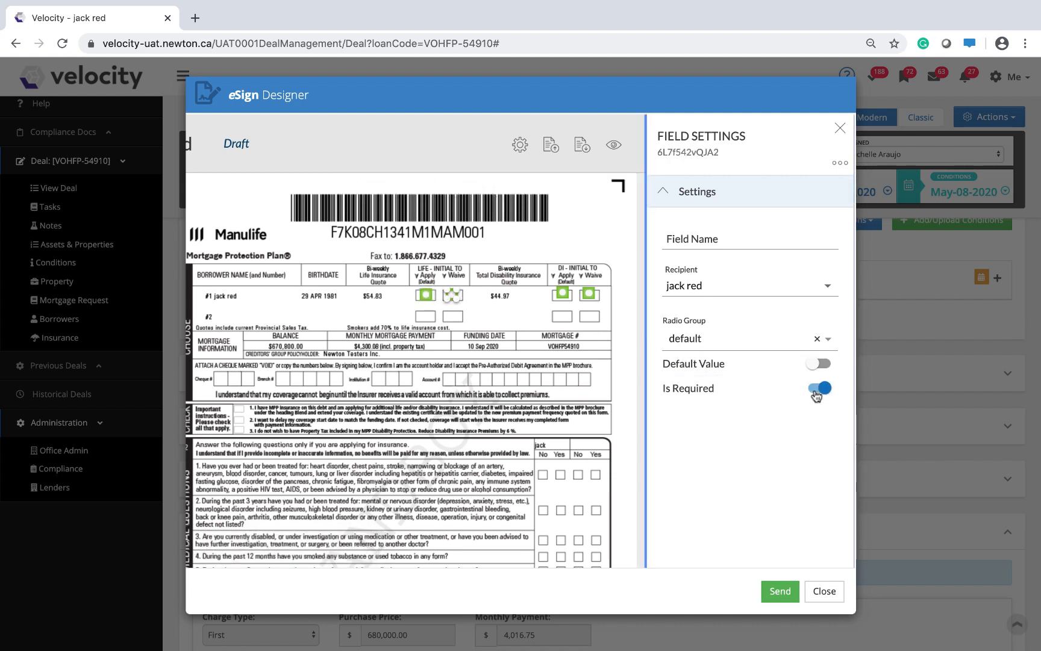
left_click(563, 293)
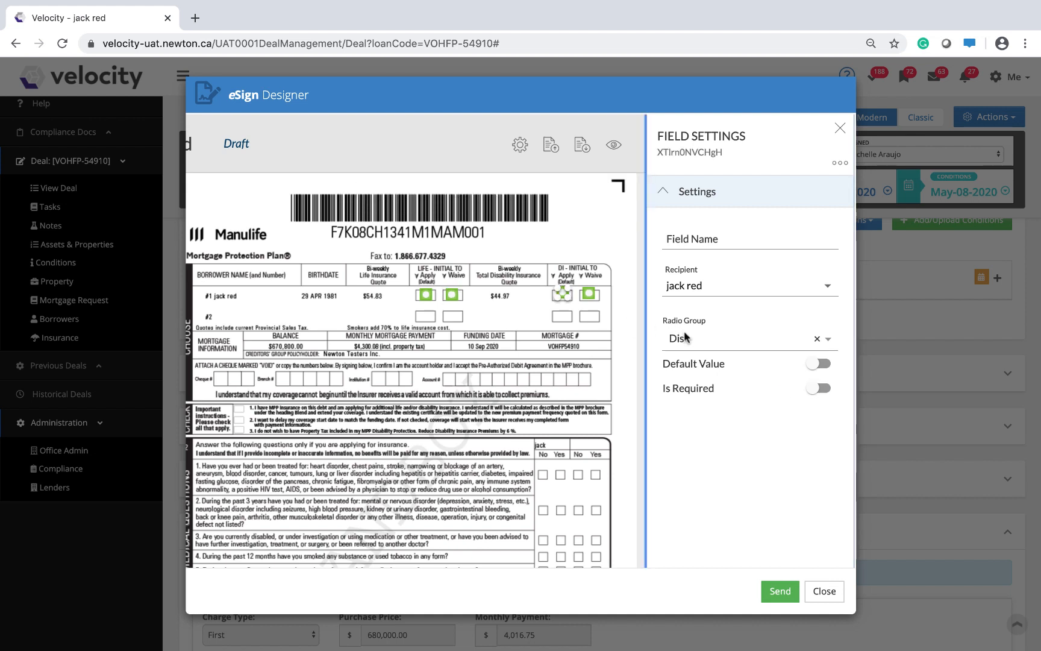
left_click(590, 294)
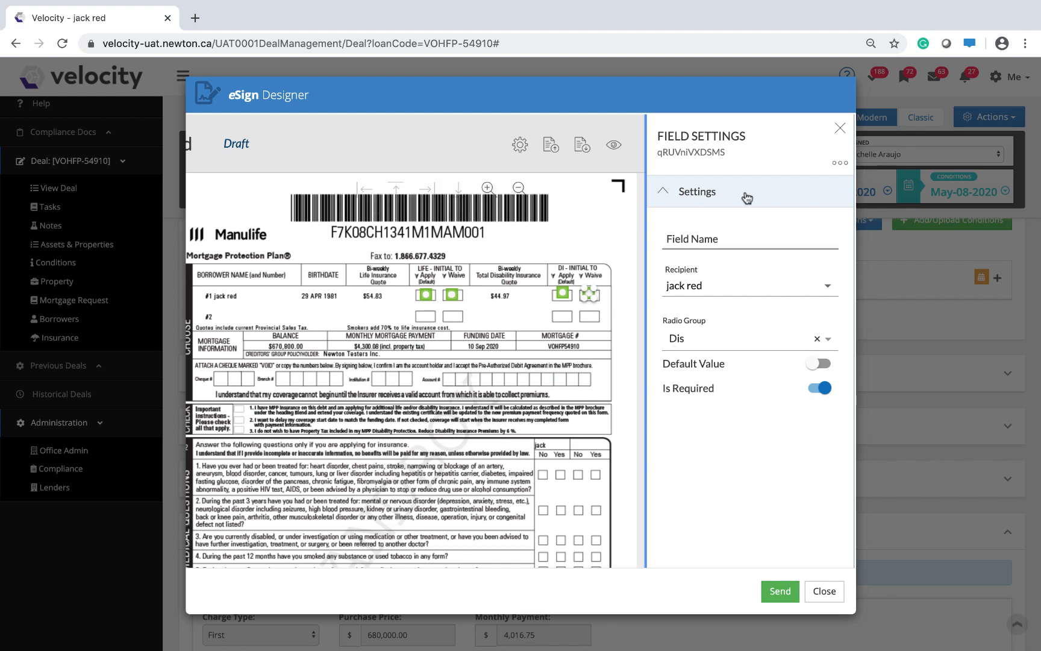
left_click(839, 134)
left_click(839, 132)
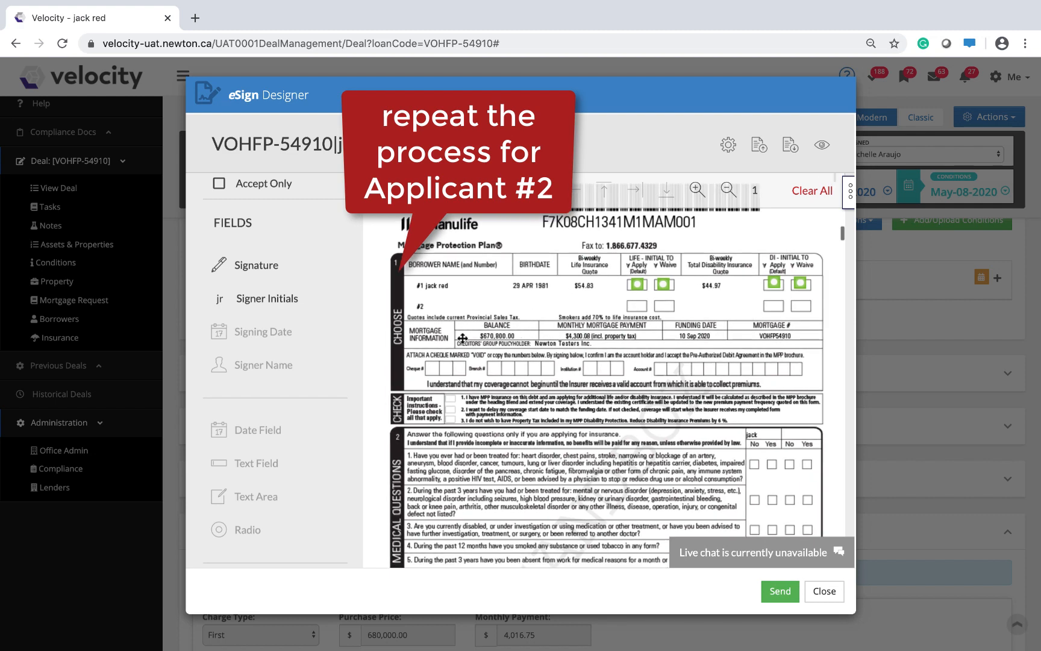
Select the second applicant as the recipient for the fields in borrower row #2.
scroll(362, 321, "up", 3)
scroll(305, 325, "up", 3)
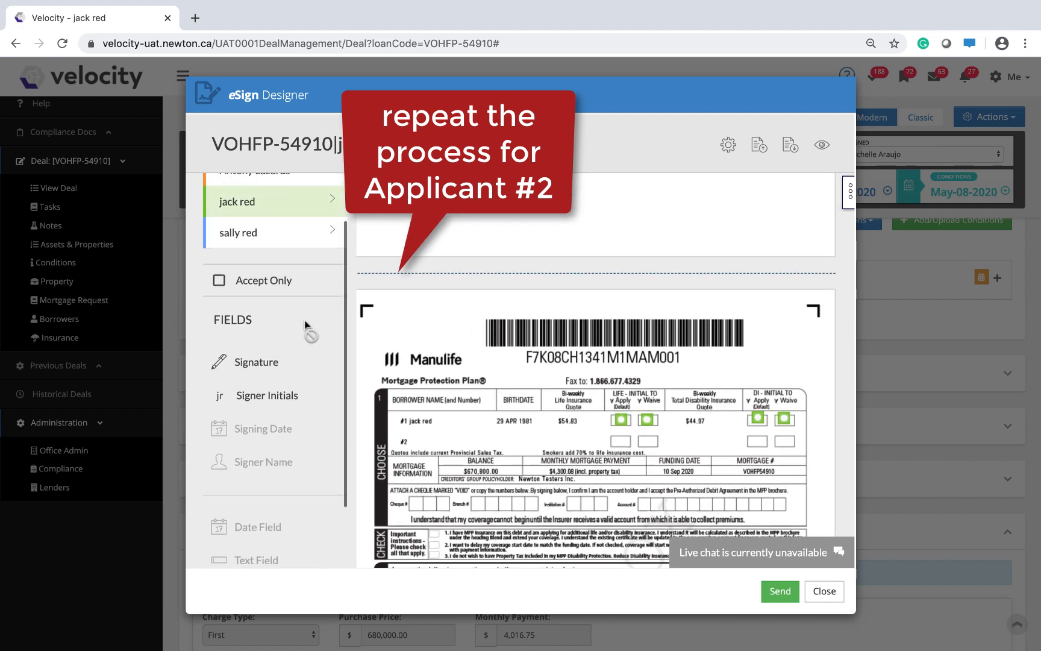
left_click(245, 289)
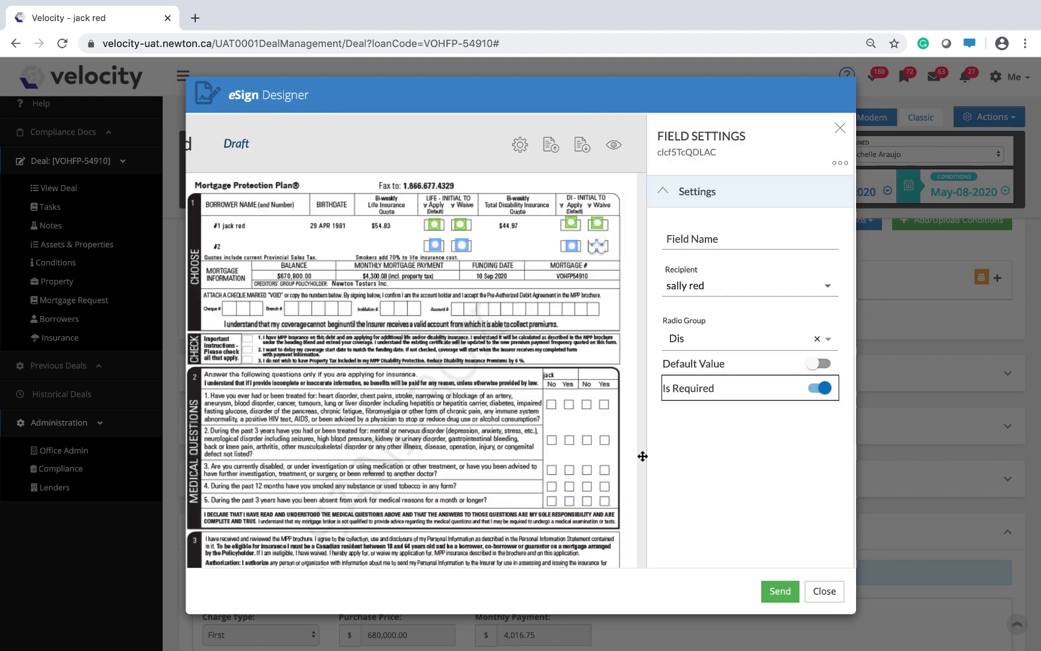
Send the documents for electronic signing and confirm that they are ready.
left_click(777, 589)
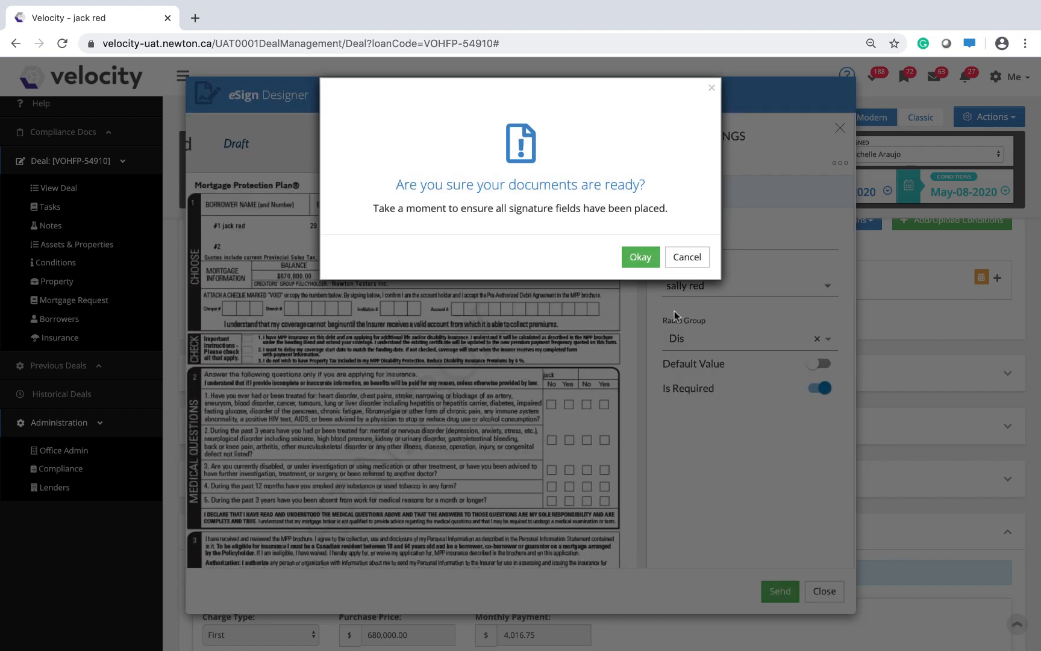
left_click(642, 261)
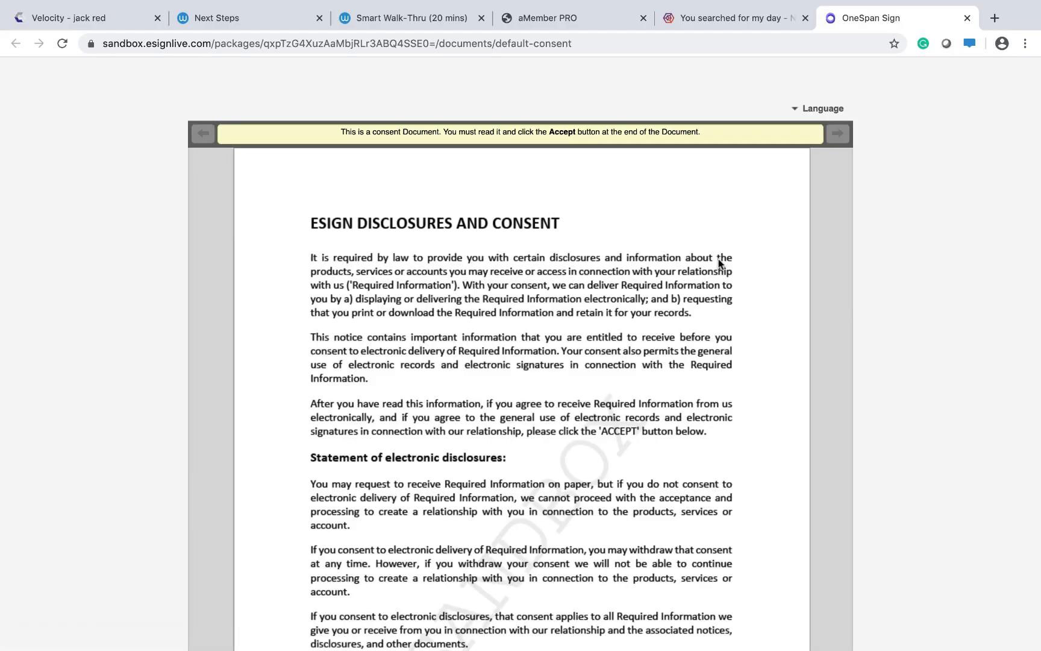
Accept the eSign disclosures and consent document in OneSpan Sign.
scroll(718, 311, "down", 3)
scroll(718, 311, "down", 15)
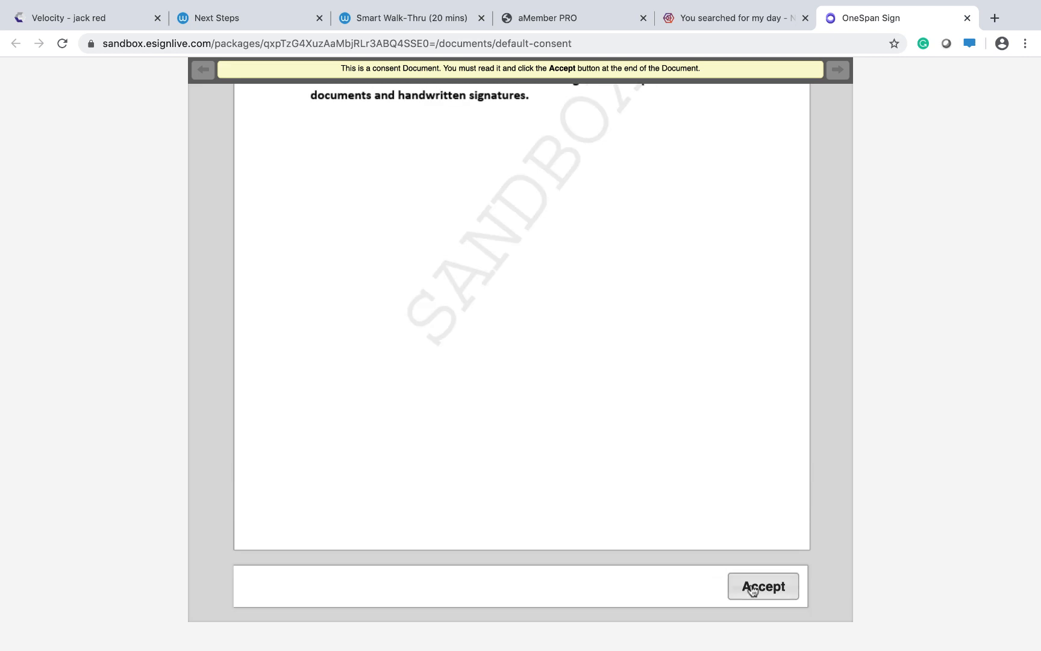
left_click(752, 588)
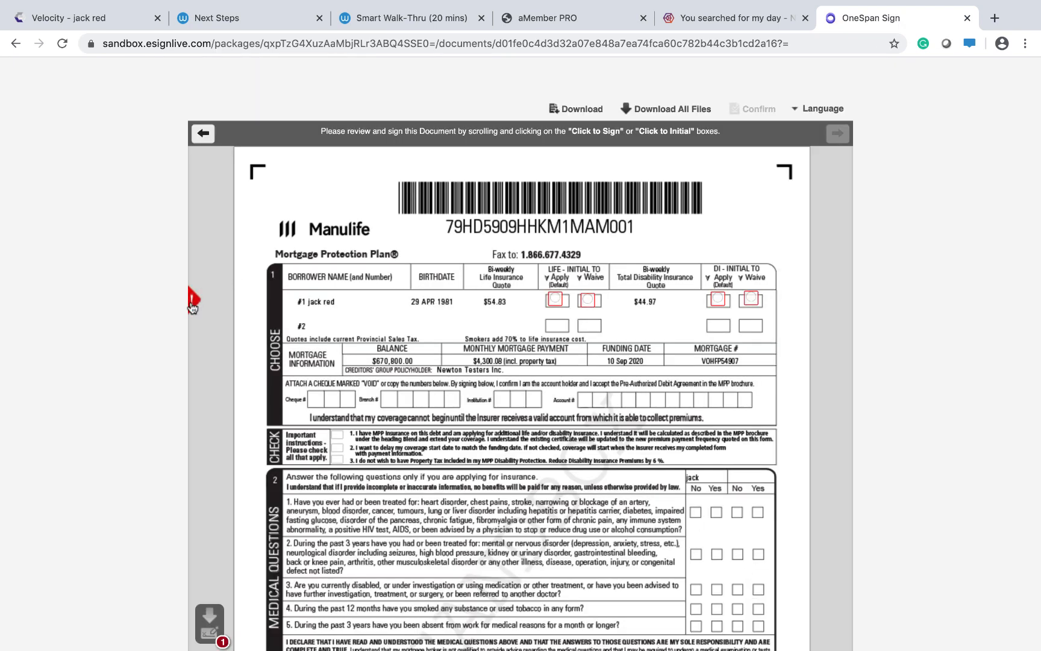
Try to sign borrower #1's signature field without choosing any of the required Life and DI options.
mouse_move(193, 308)
scroll(622, 372, "down", 2)
scroll(622, 372, "down", 2)
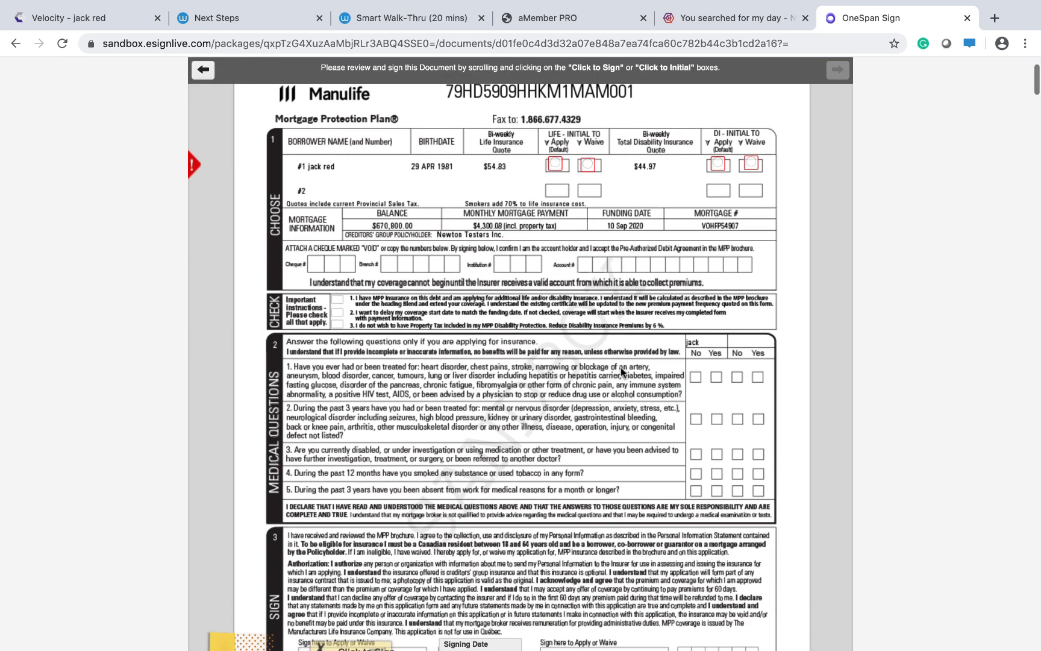
scroll(618, 372, "down", 1)
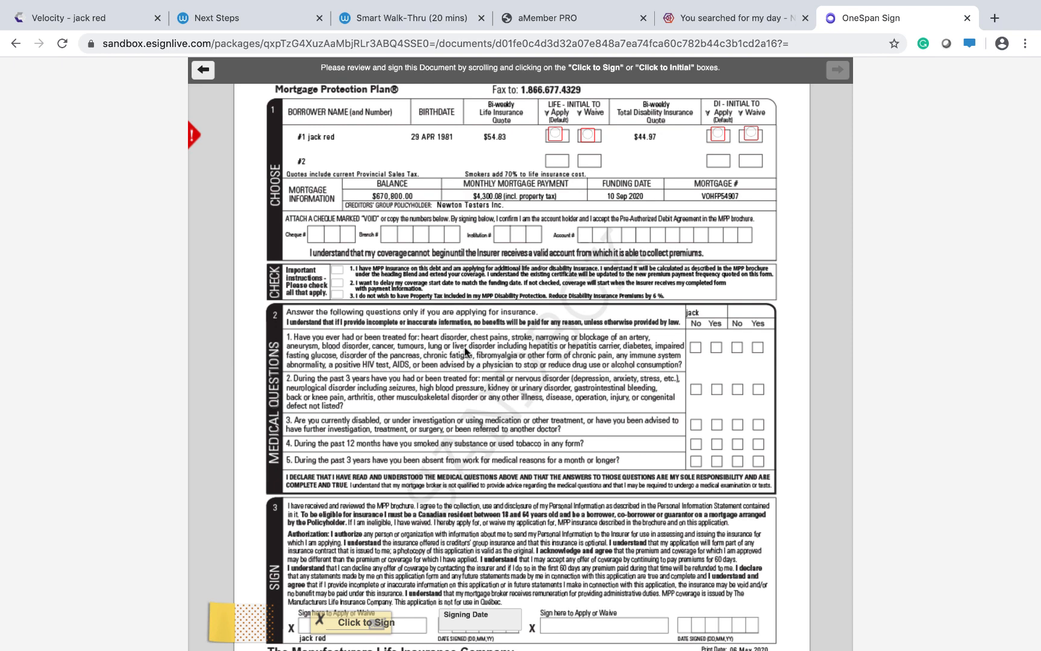
left_click(341, 621)
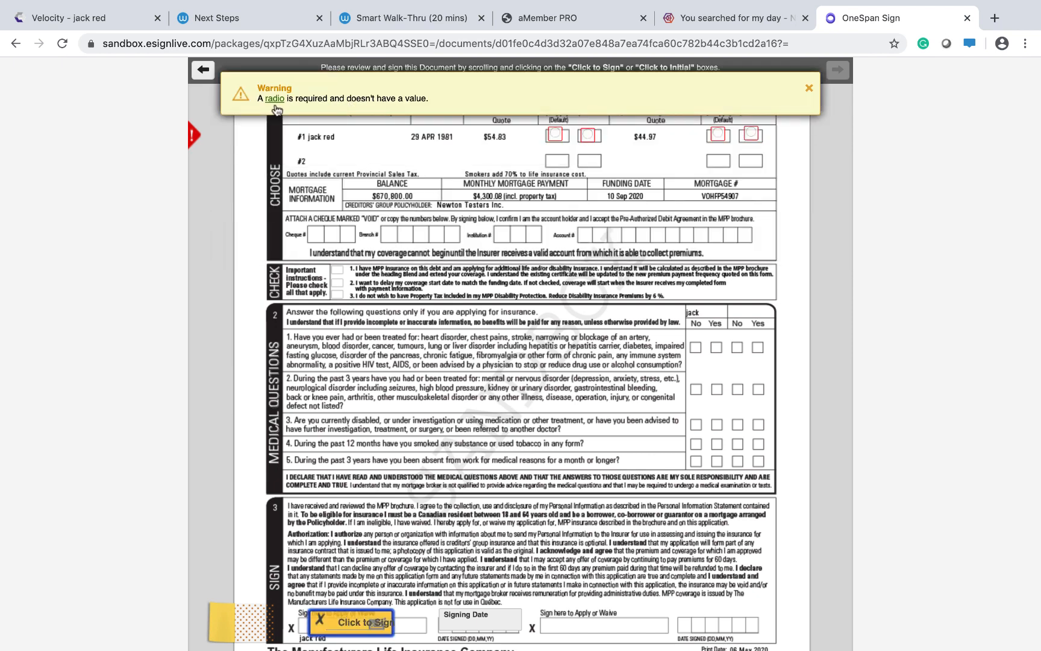
Choose Waive for both Life and DI in borrower row #1.
left_click(555, 134)
left_click(588, 136)
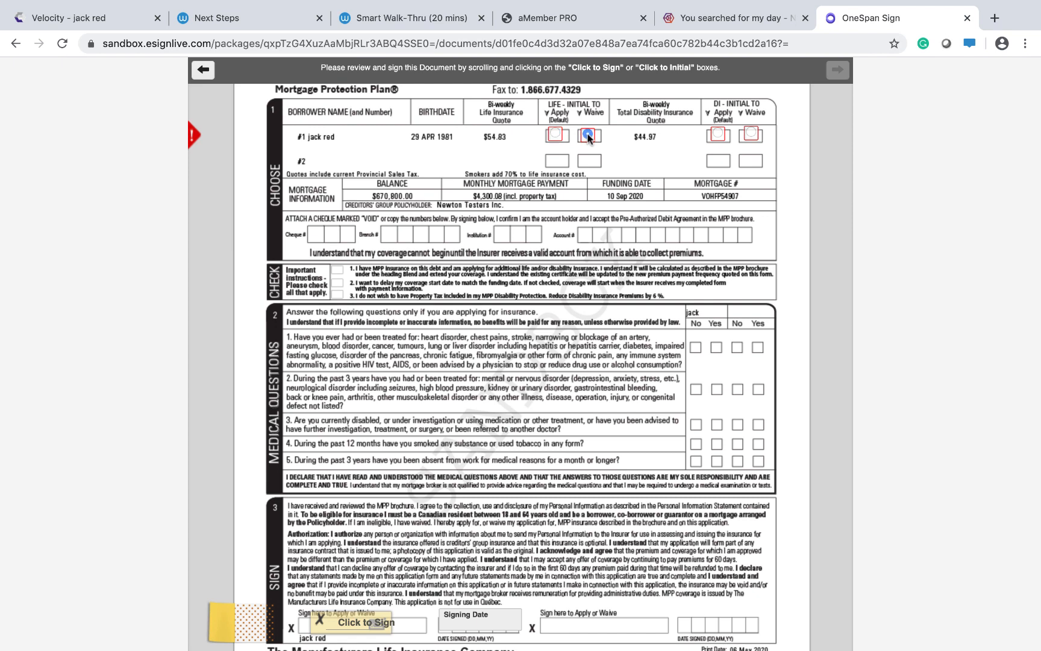
left_click(717, 134)
left_click(753, 133)
Draw a signature for borrower #1's signature field and confirm the signing of the document.
left_click(356, 622)
left_click_drag(364, 350, 484, 353)
left_click(743, 455)
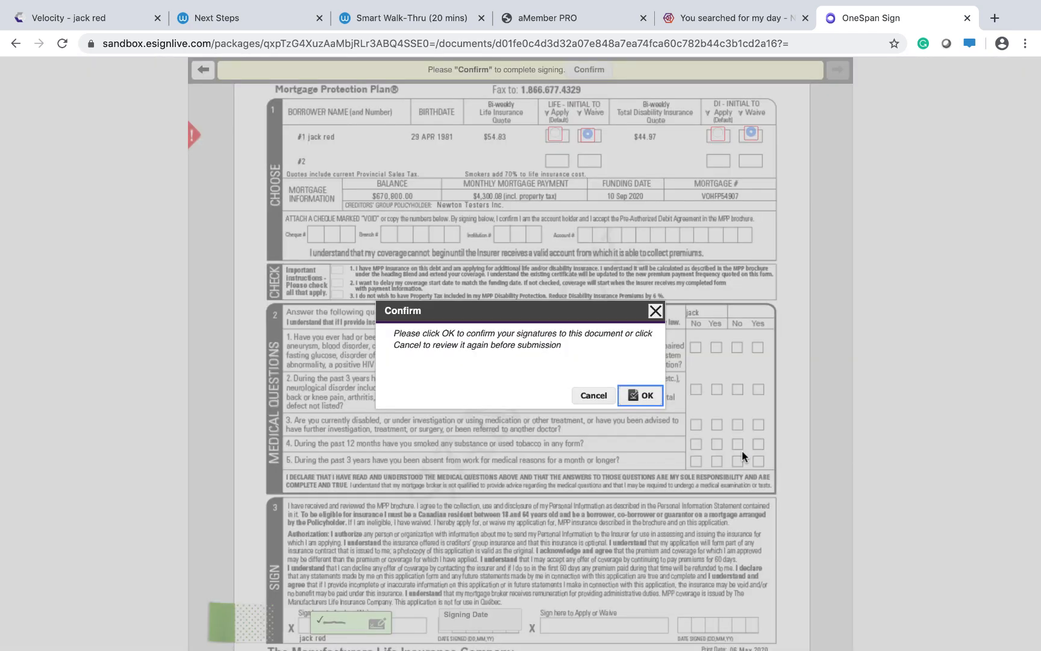
left_click(641, 395)
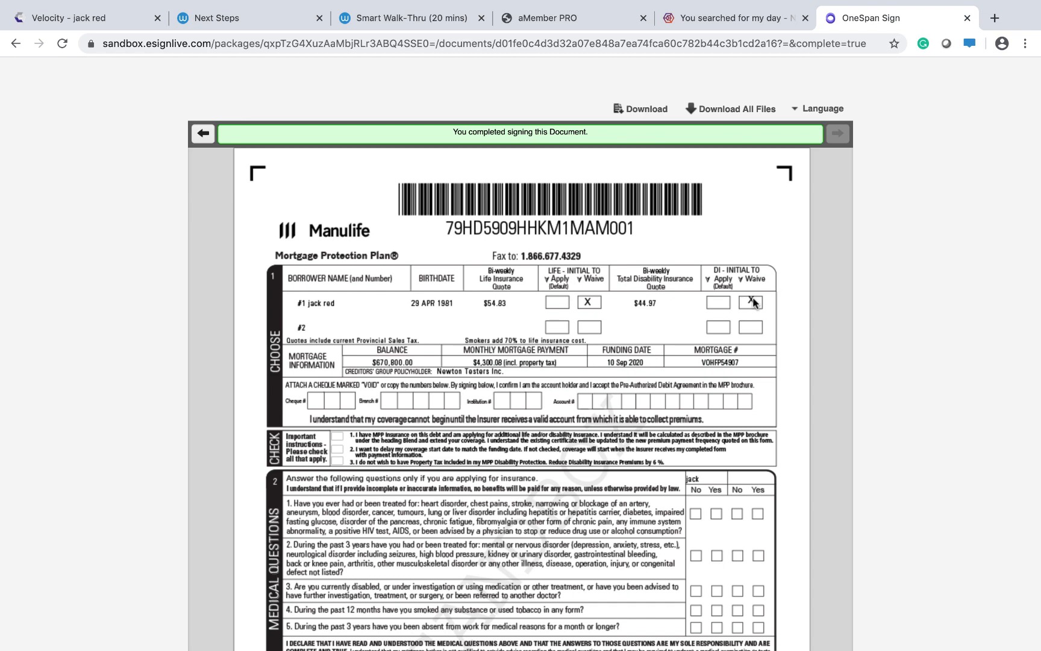
scroll(754, 303, "down", 2)
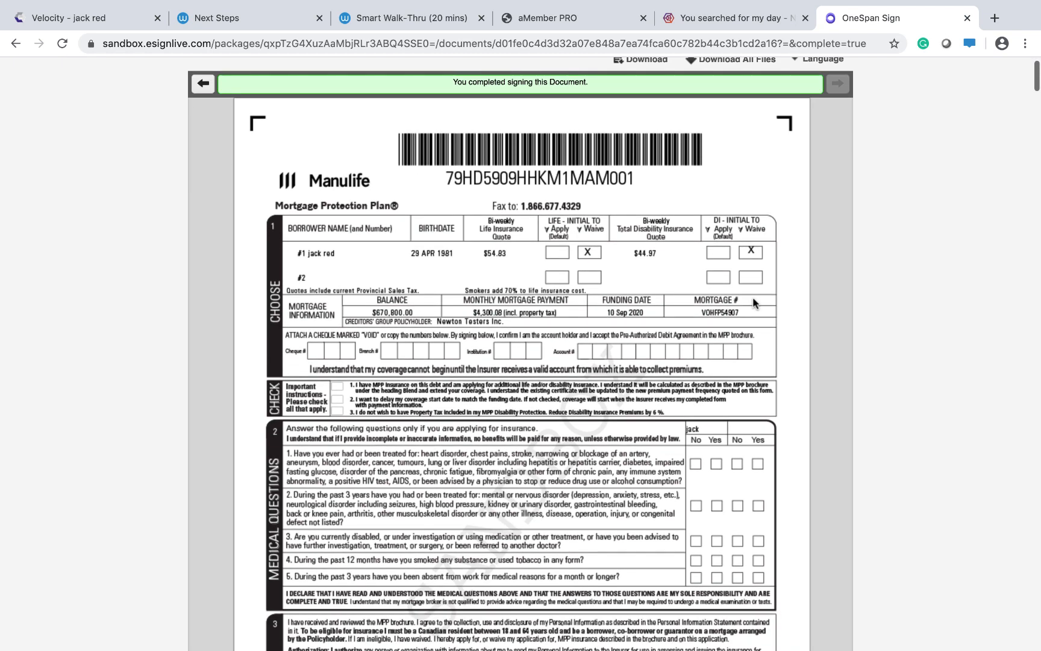